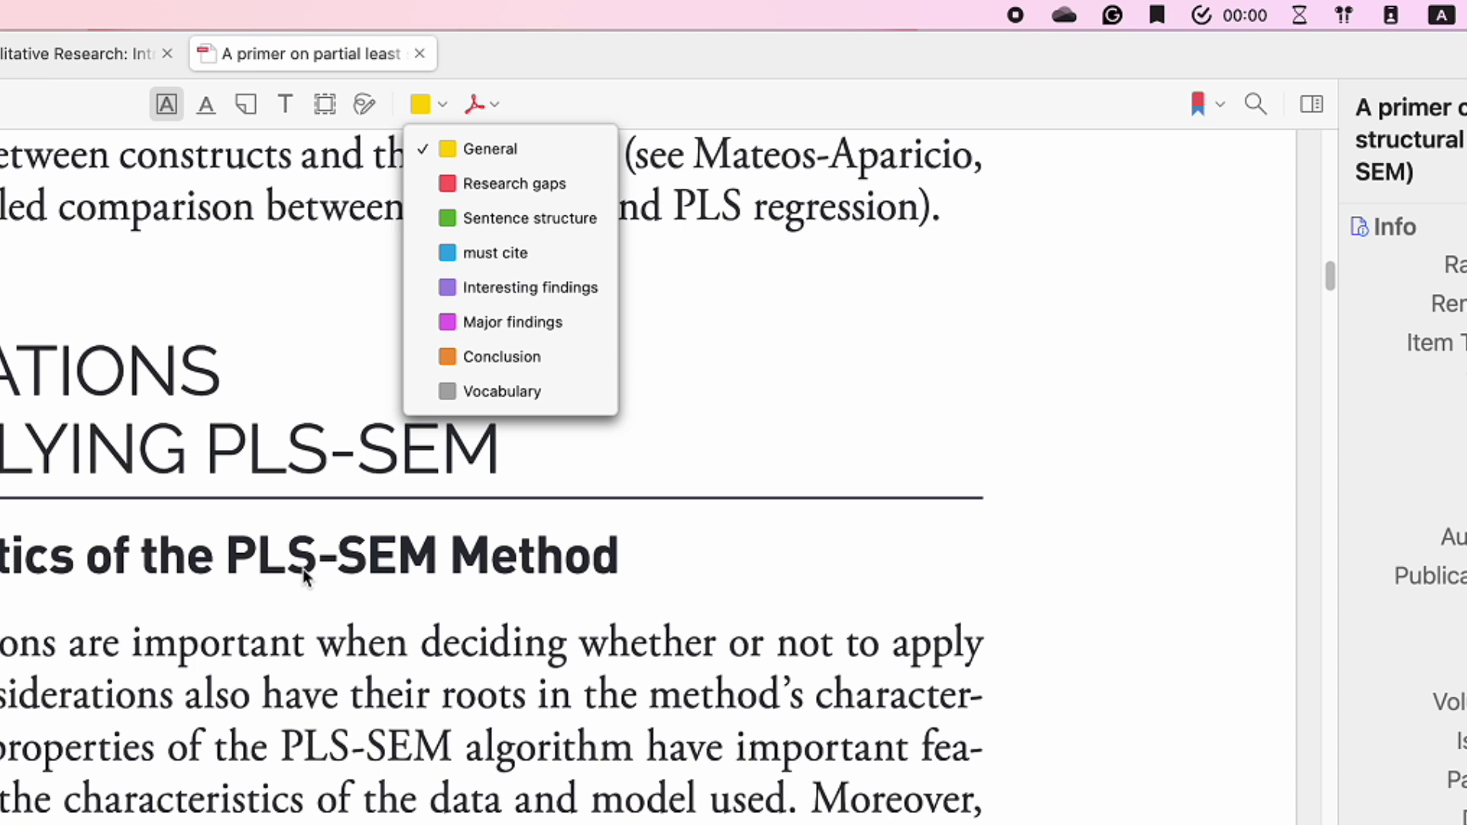
Review the labelled highlight colour list in Zotero, then return to Chrome.
left_click(265, 589)
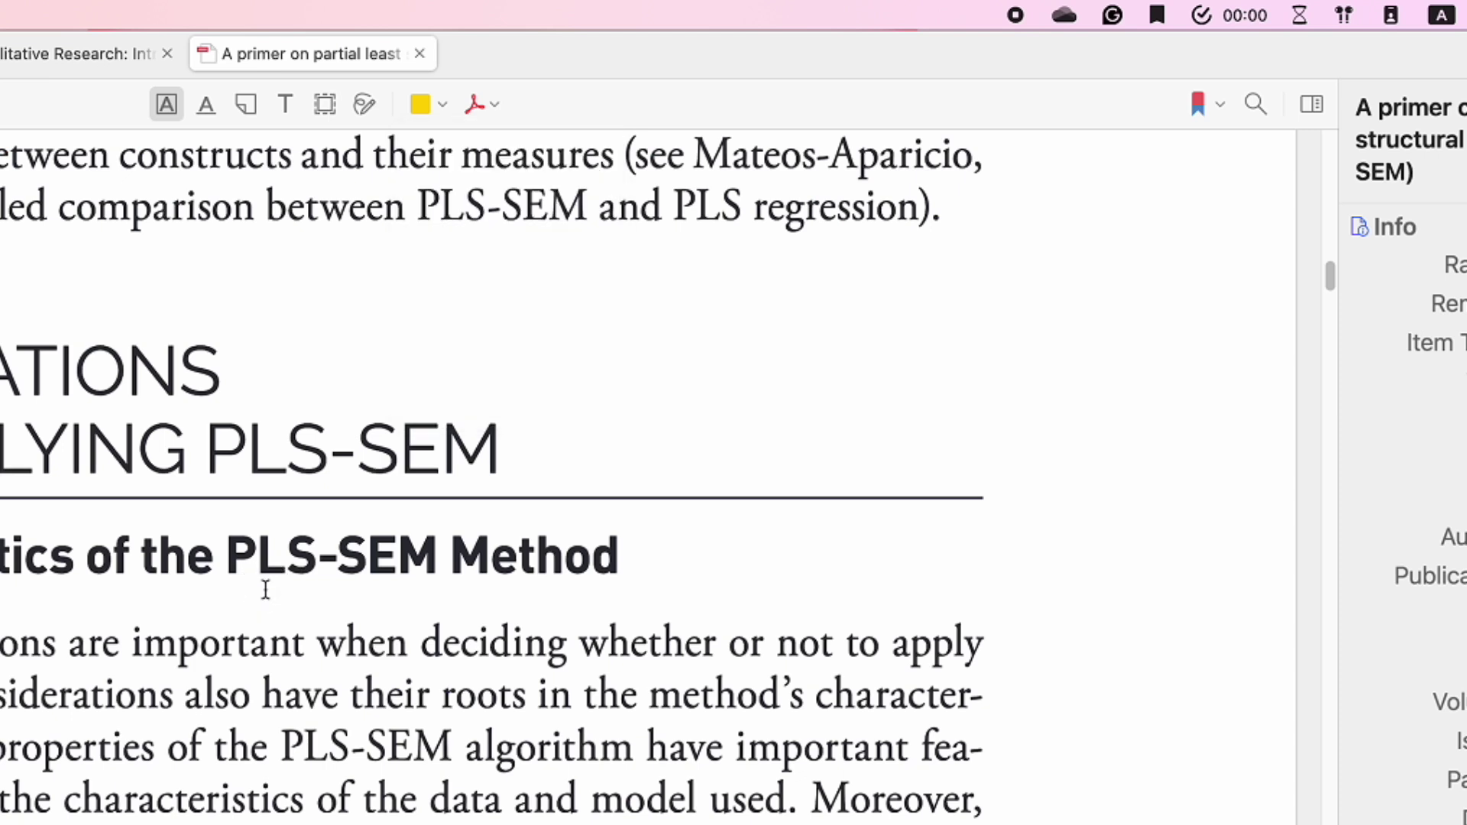
left_click(438, 111)
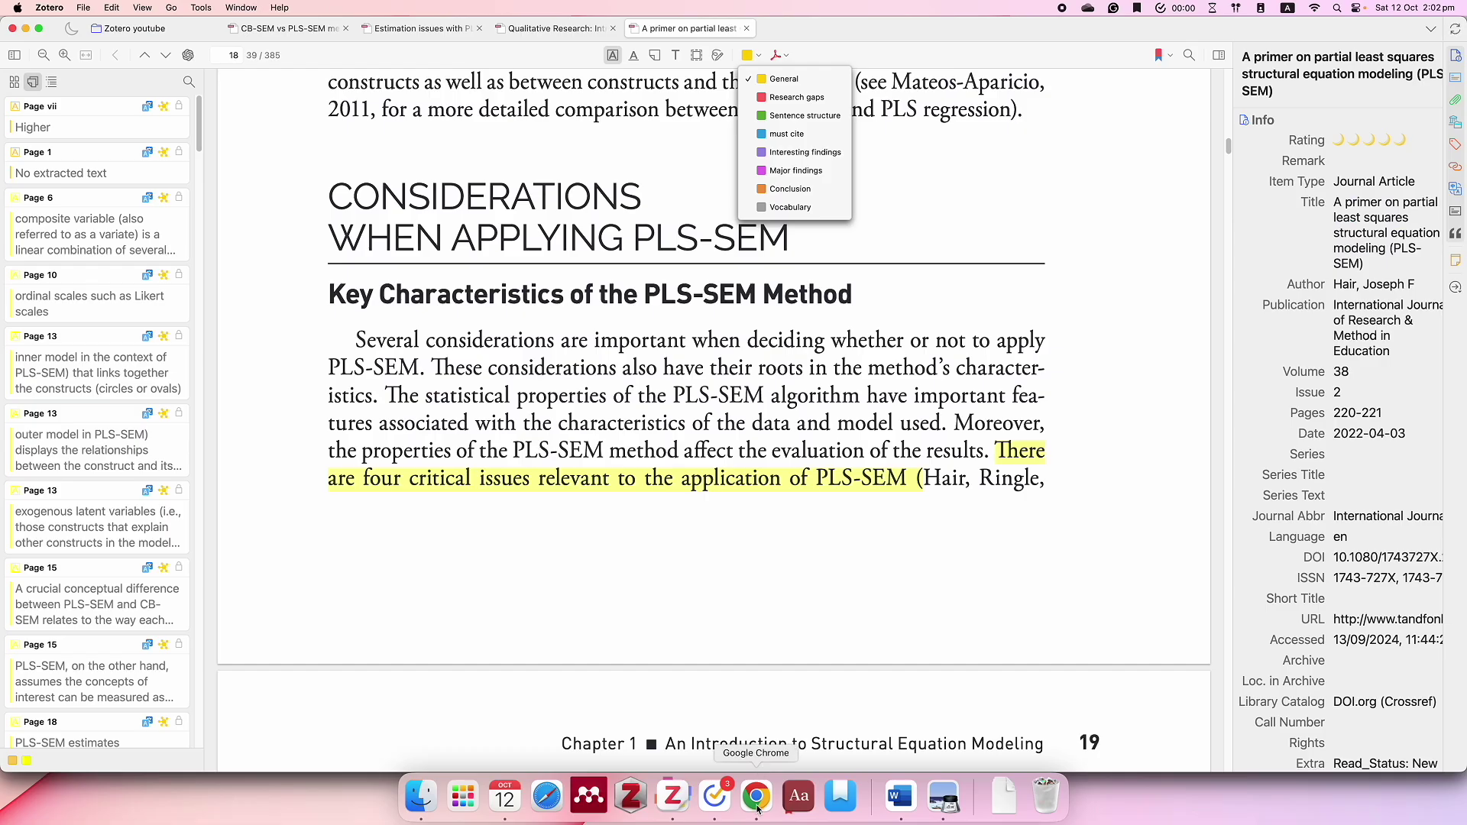
left_click(756, 808)
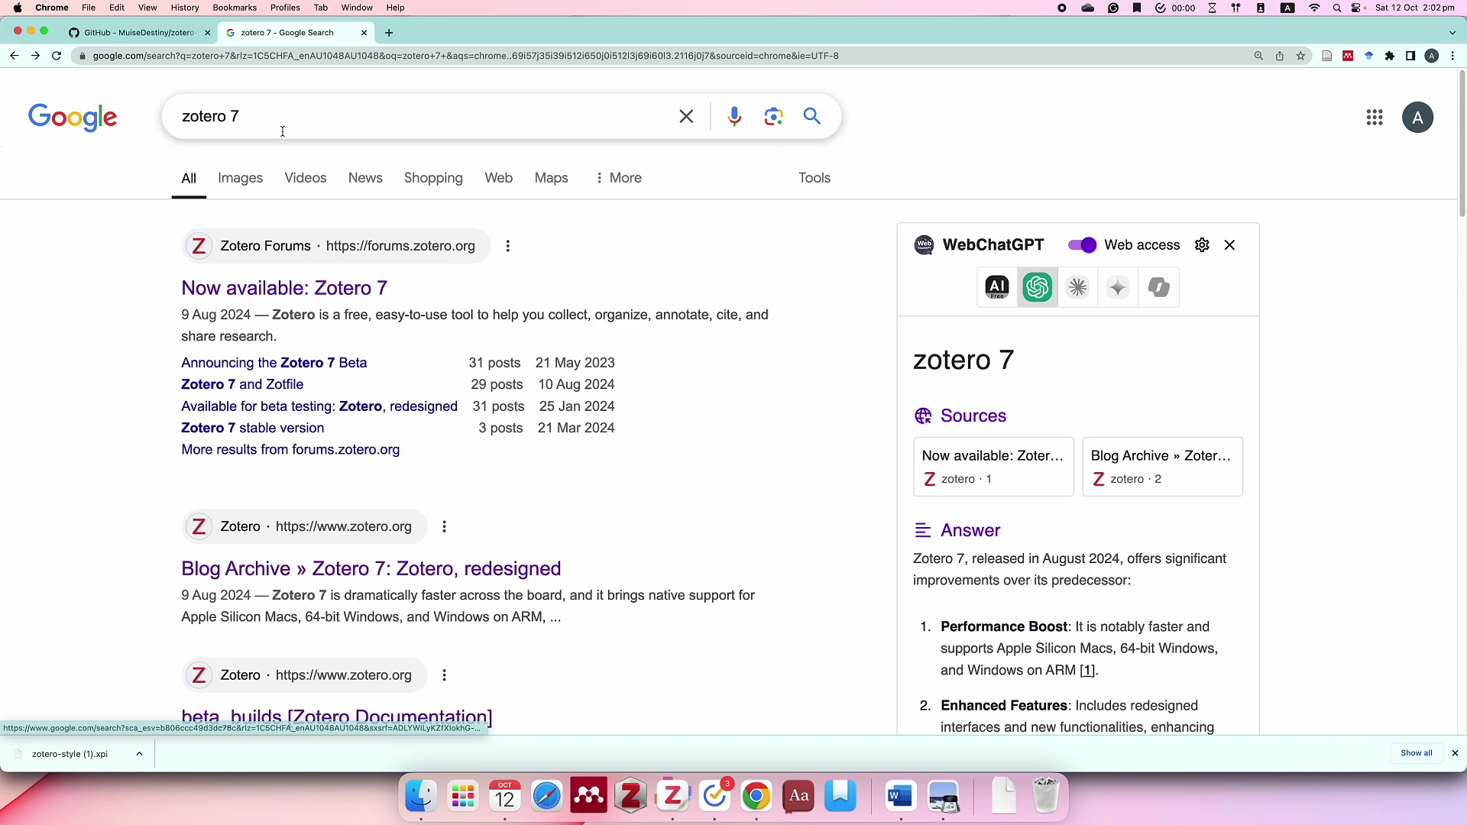
From the 'Now available: Zotero 7' forum post, reach the download page and expand Other versions.
left_click(305, 290)
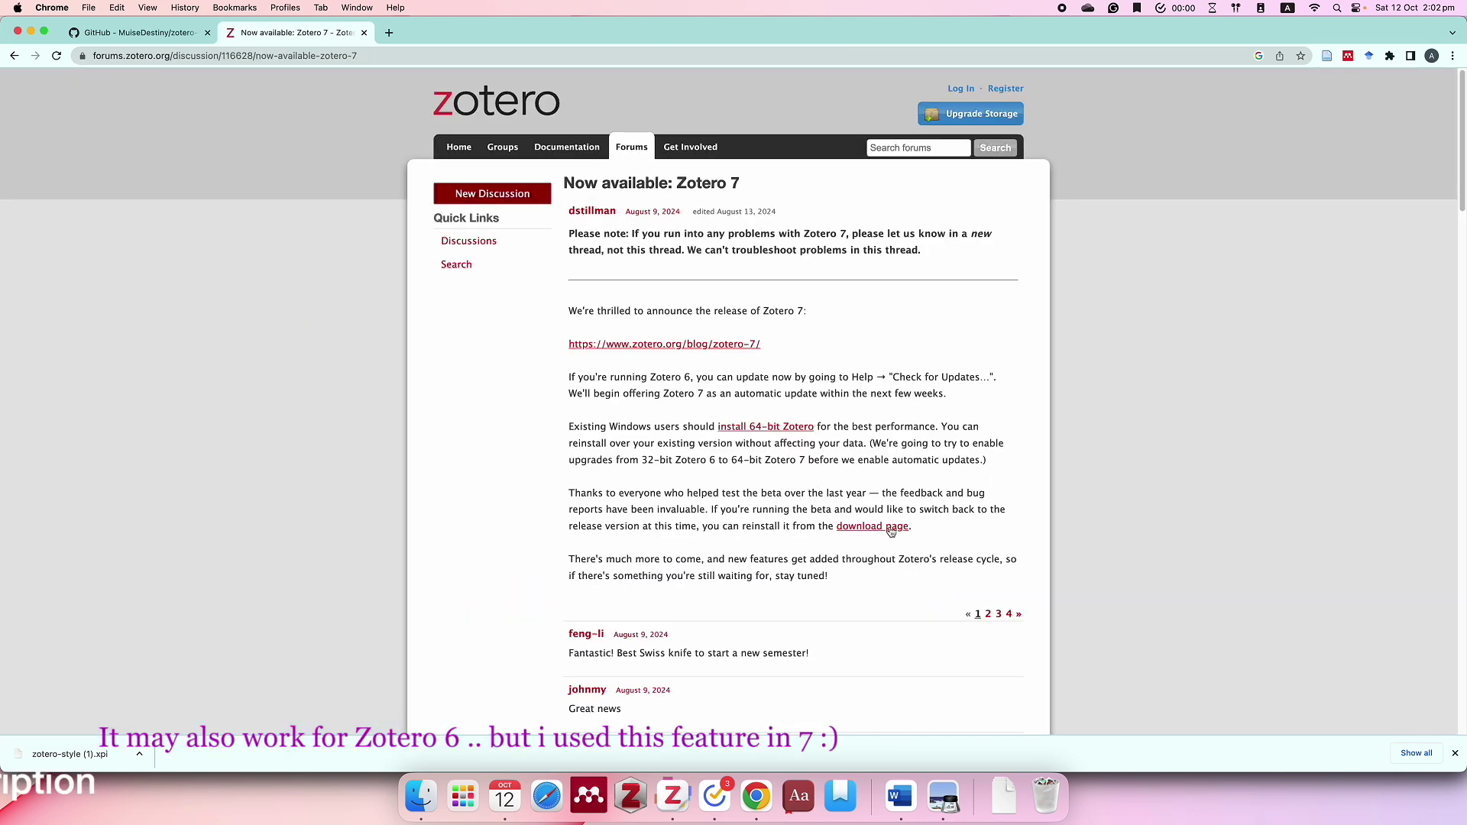
left_click(886, 526)
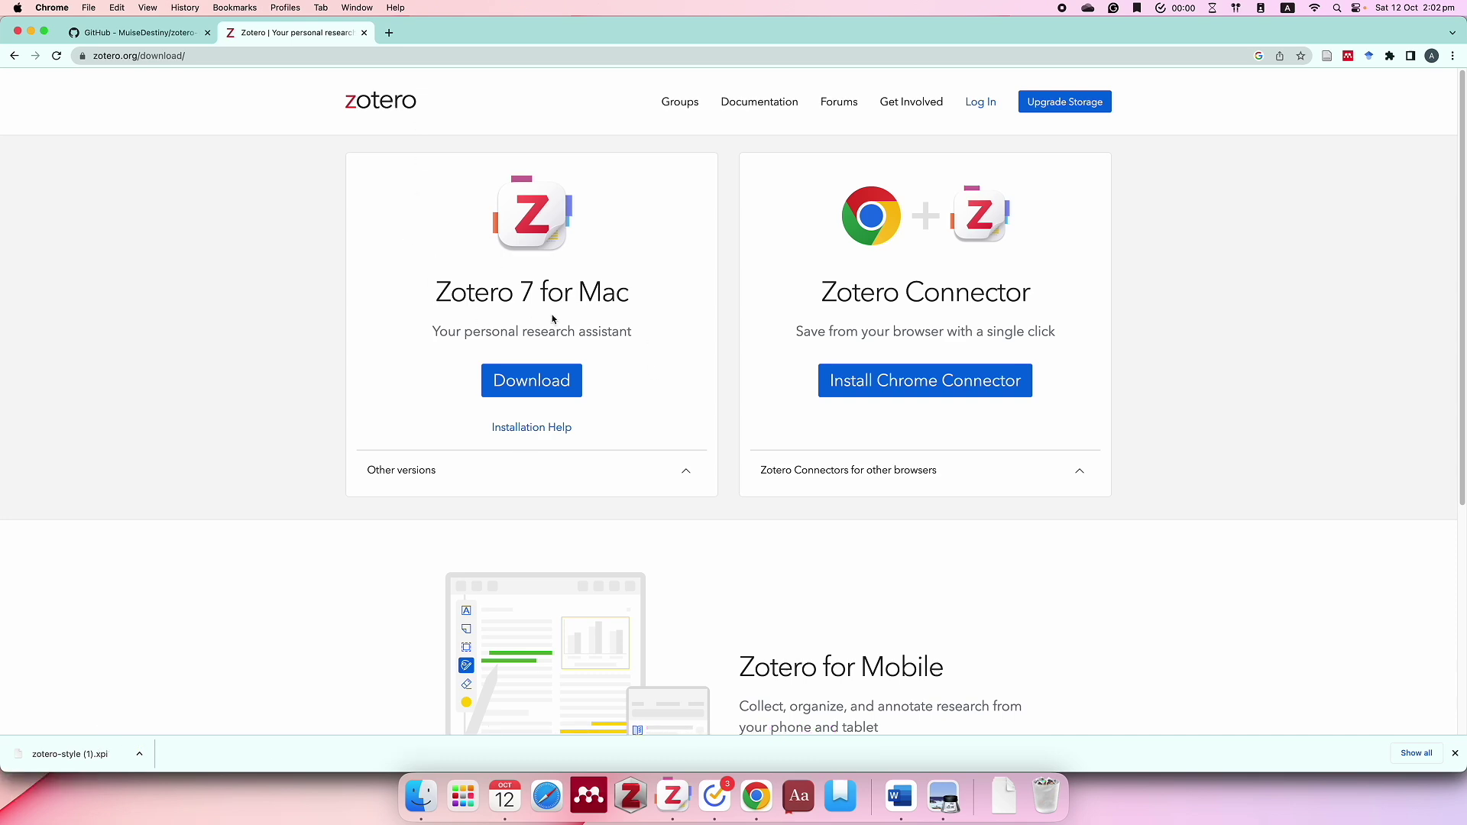
scroll(670, 387, "down", 5)
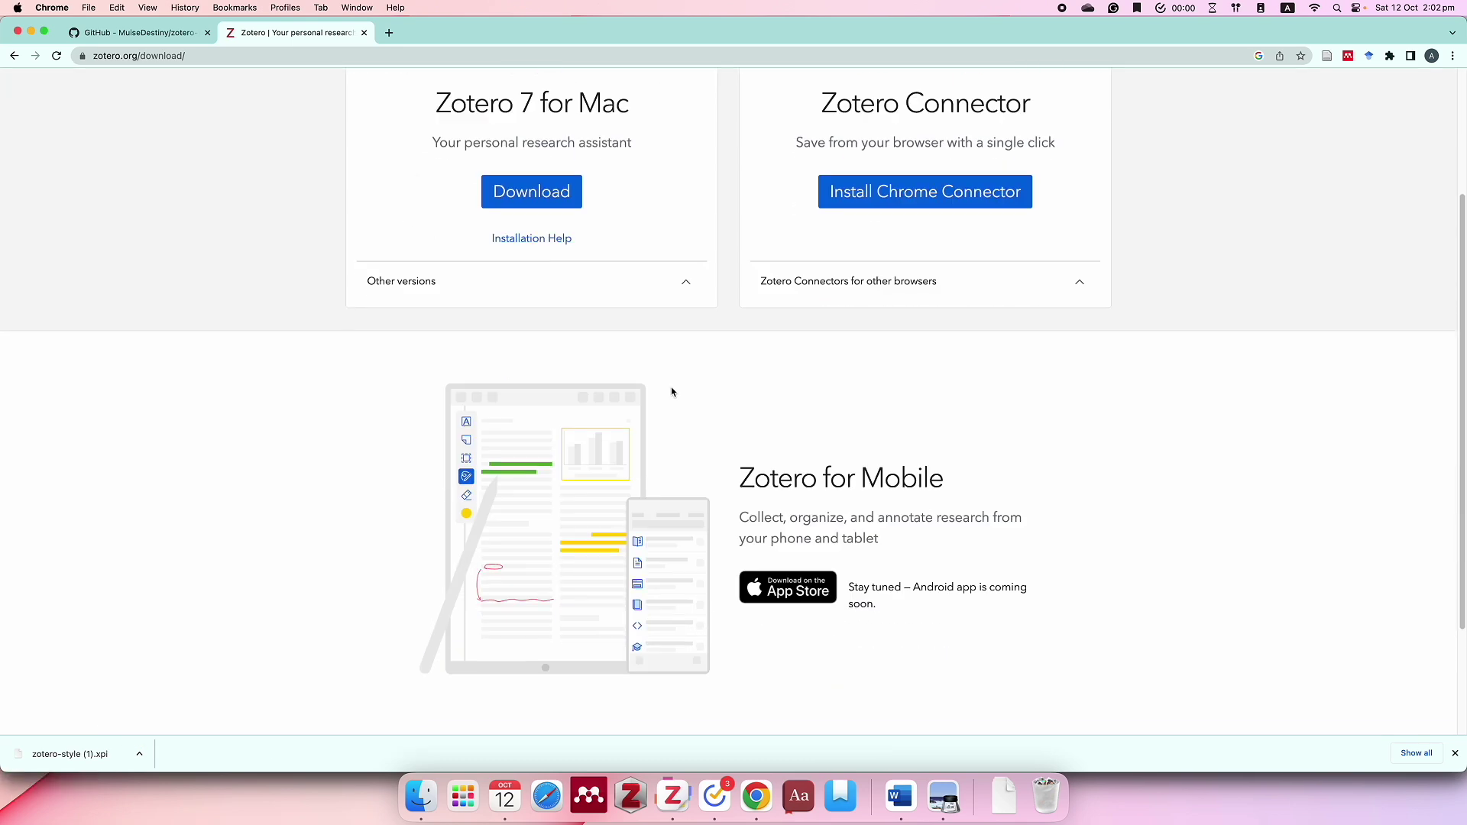
scroll(671, 387, "up", 5)
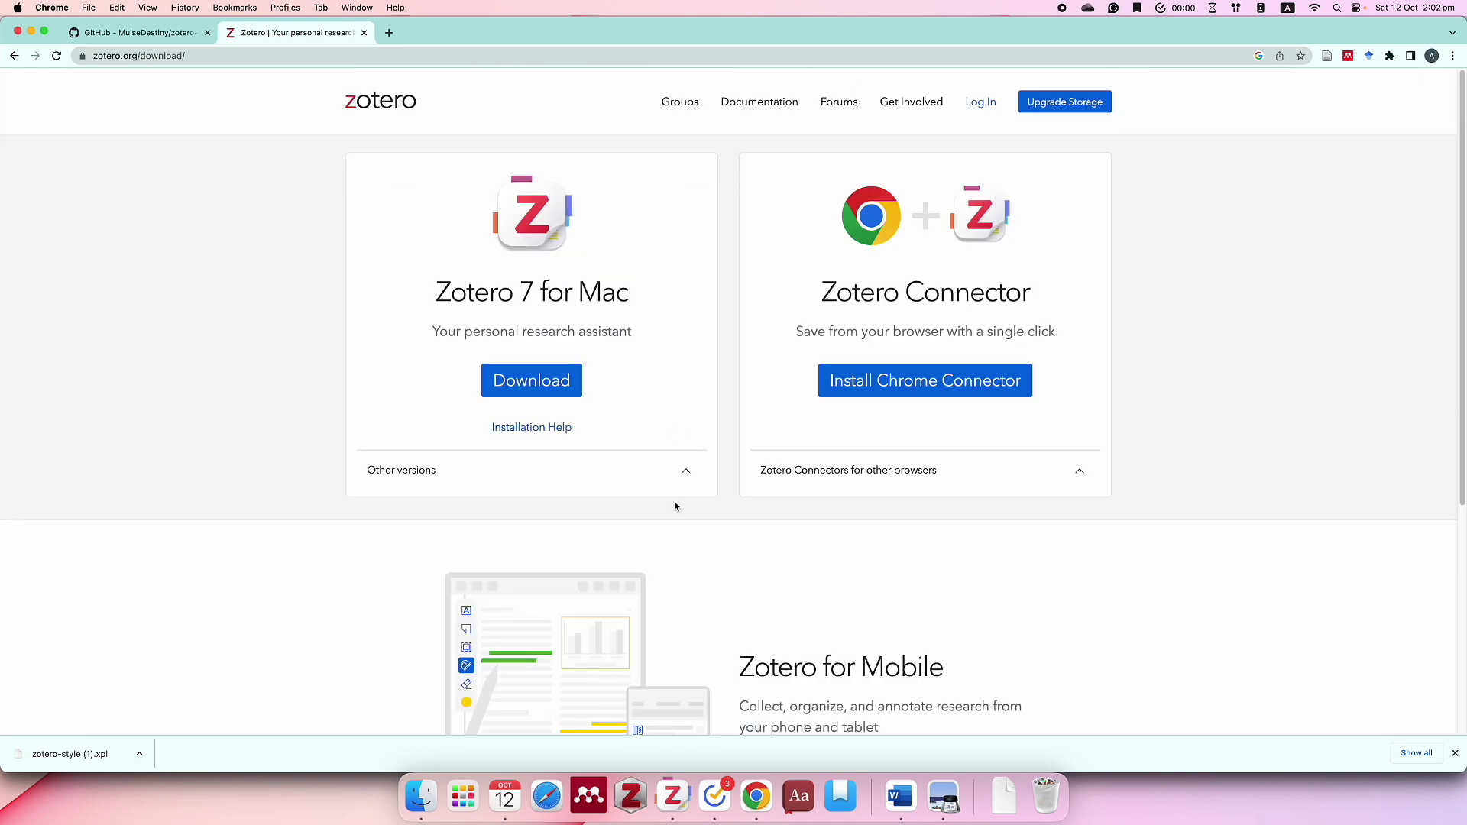
left_click(685, 470)
scroll(497, 548, "down", 2)
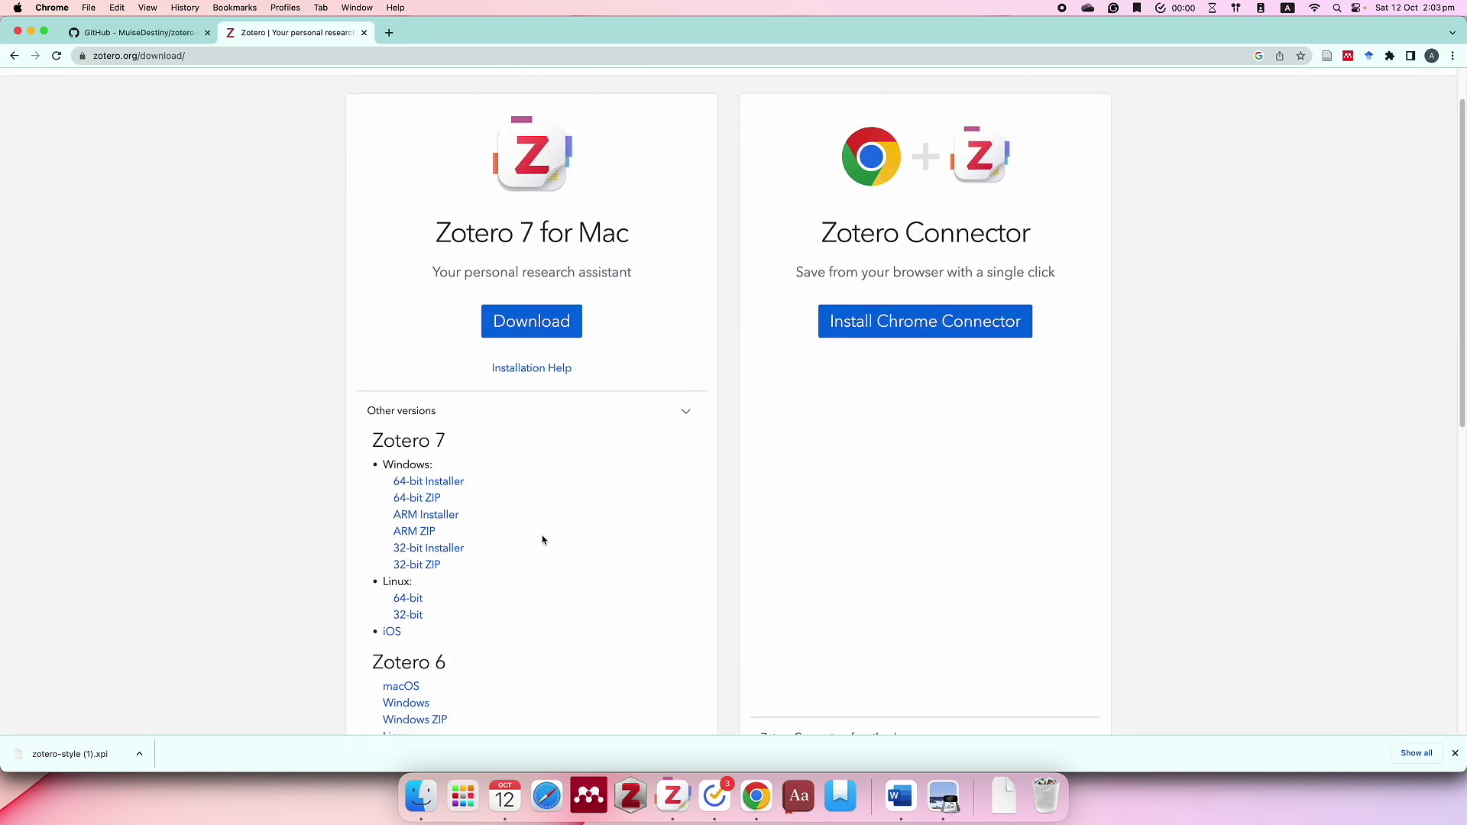
scroll(336, 489, "down", 2)
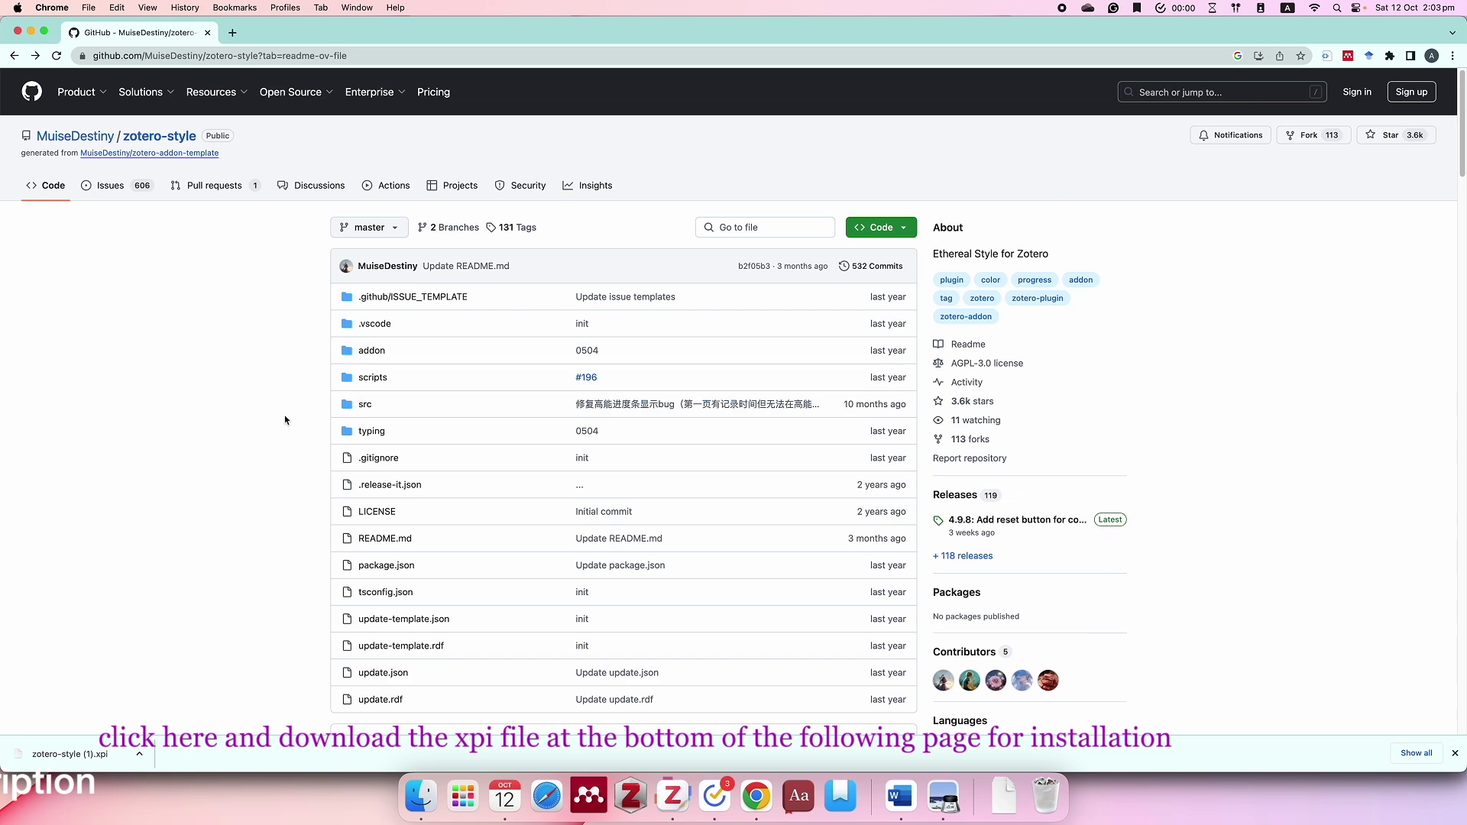
scroll(285, 420, "down", 5)
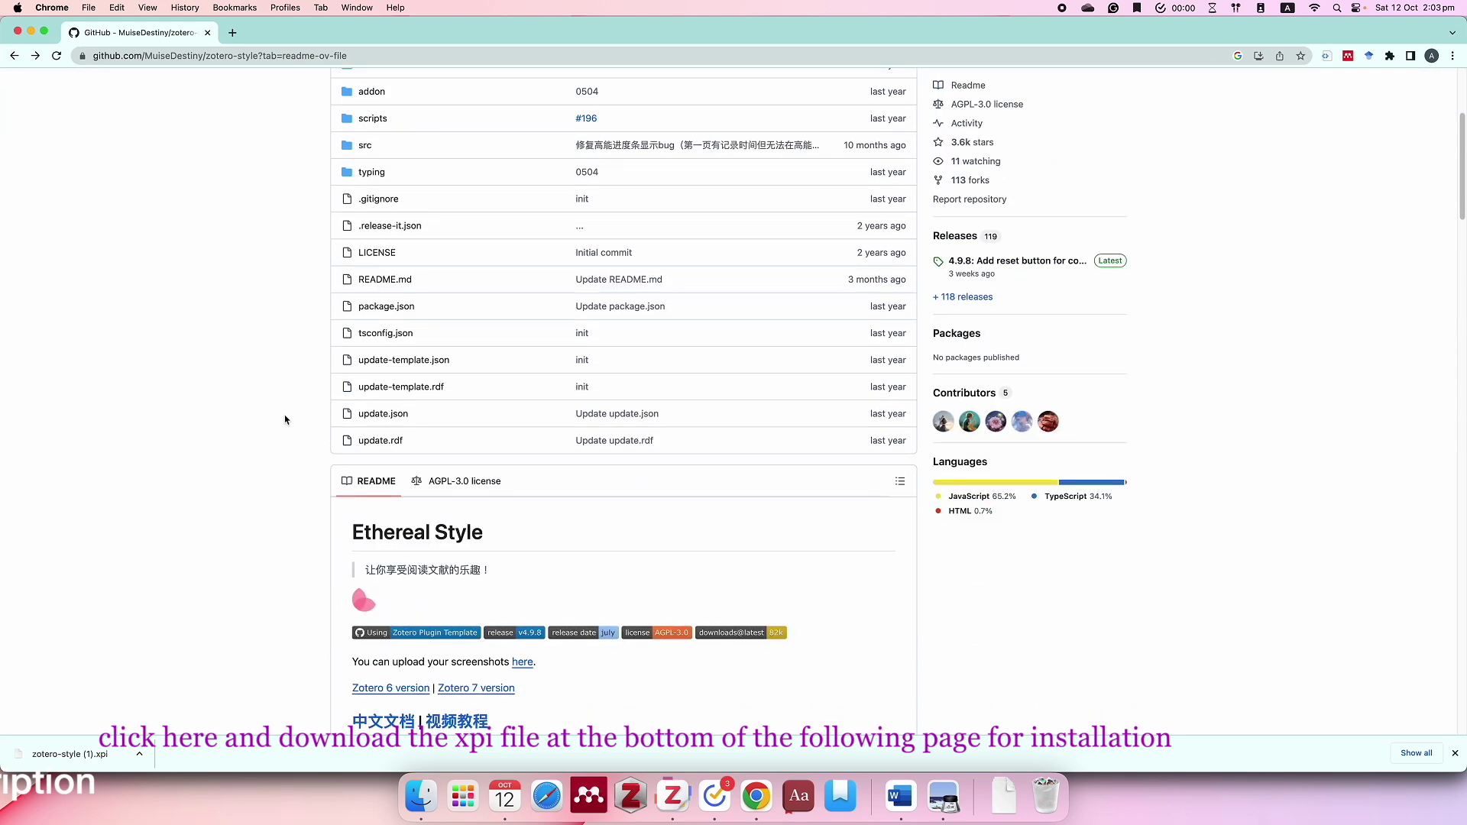
scroll(285, 419, "down", 8)
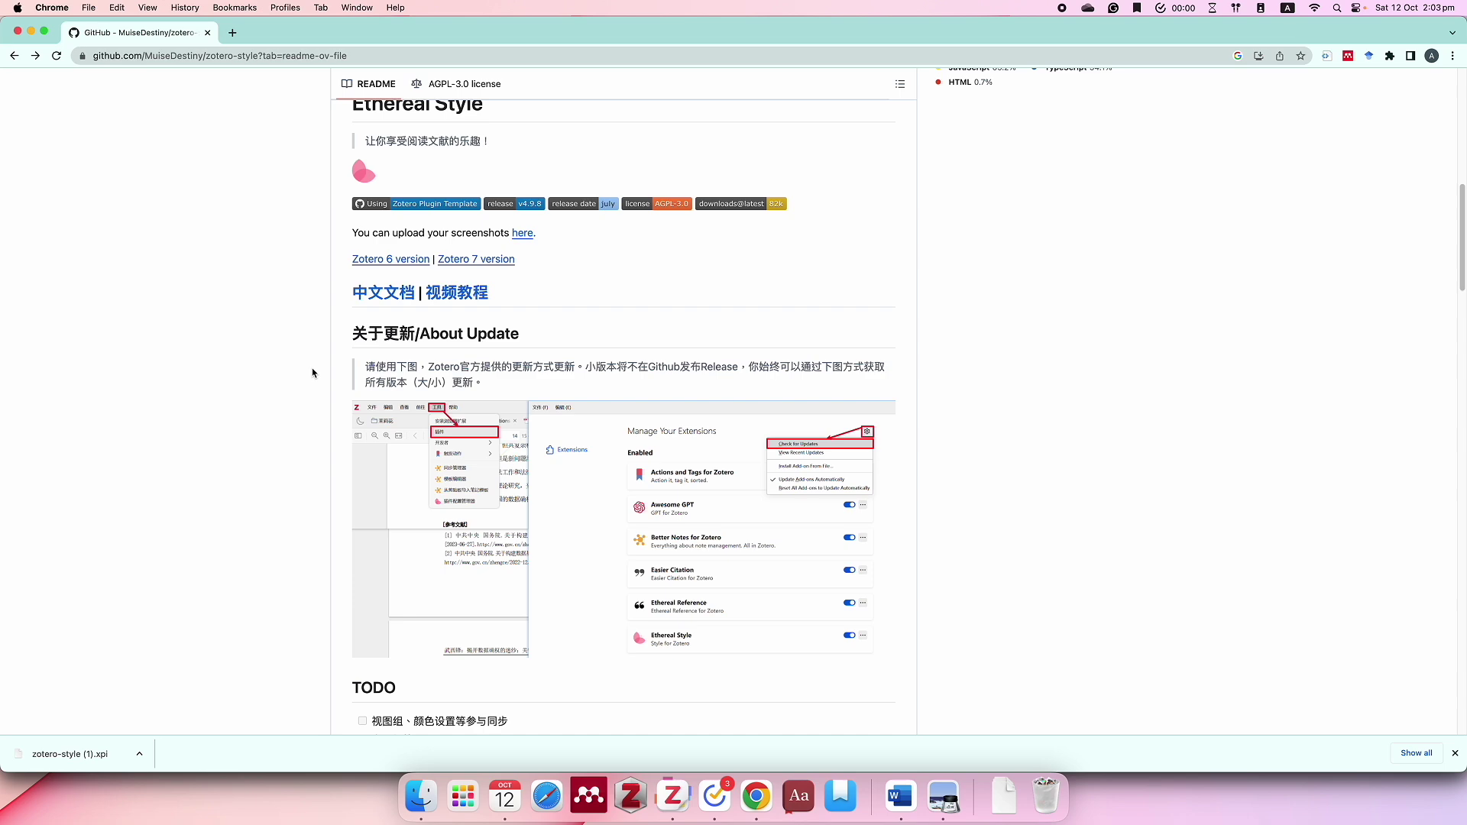
scroll(313, 373, "down", 2)
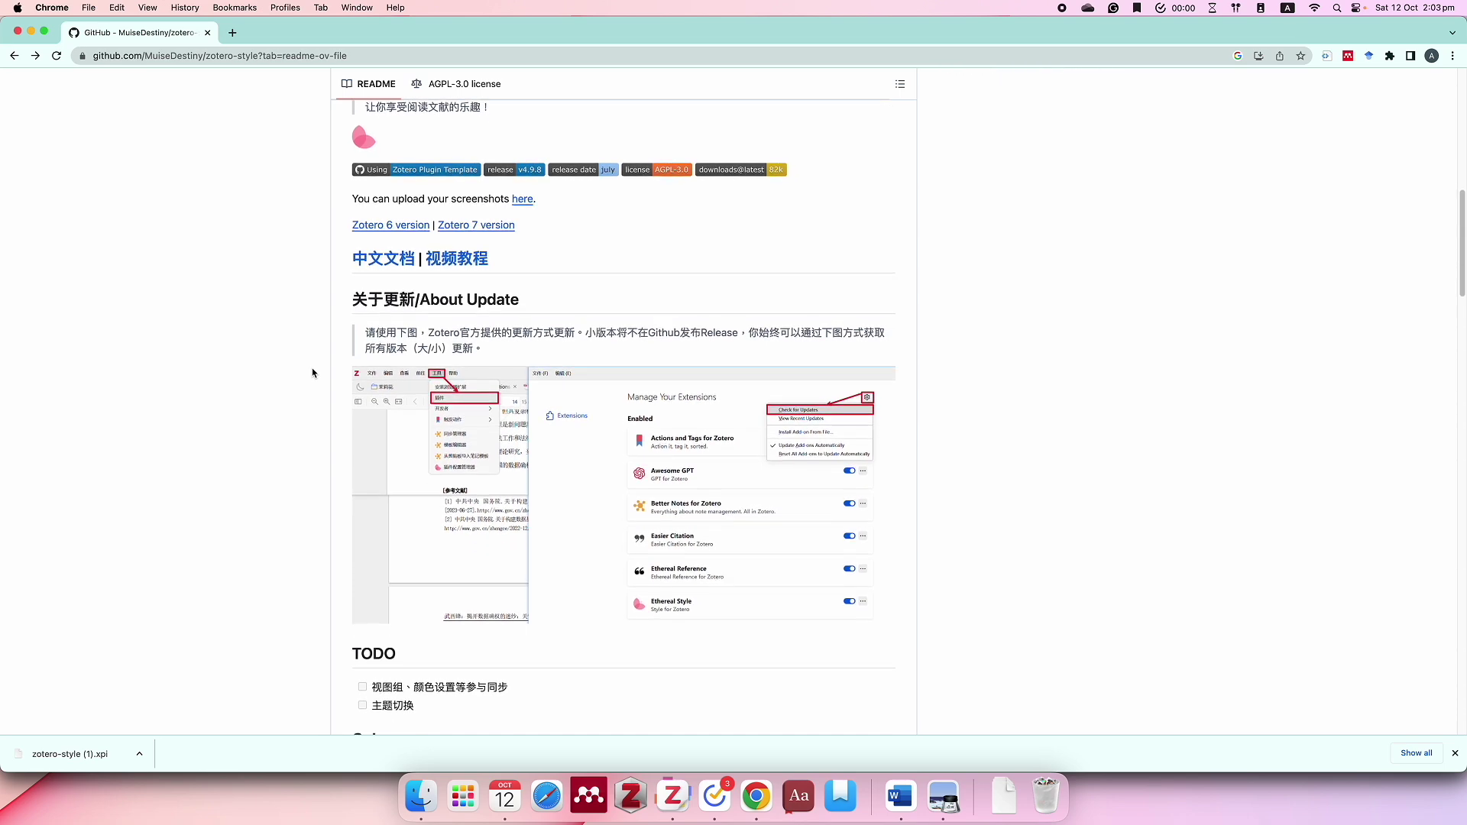
scroll(313, 372, "down", 10)
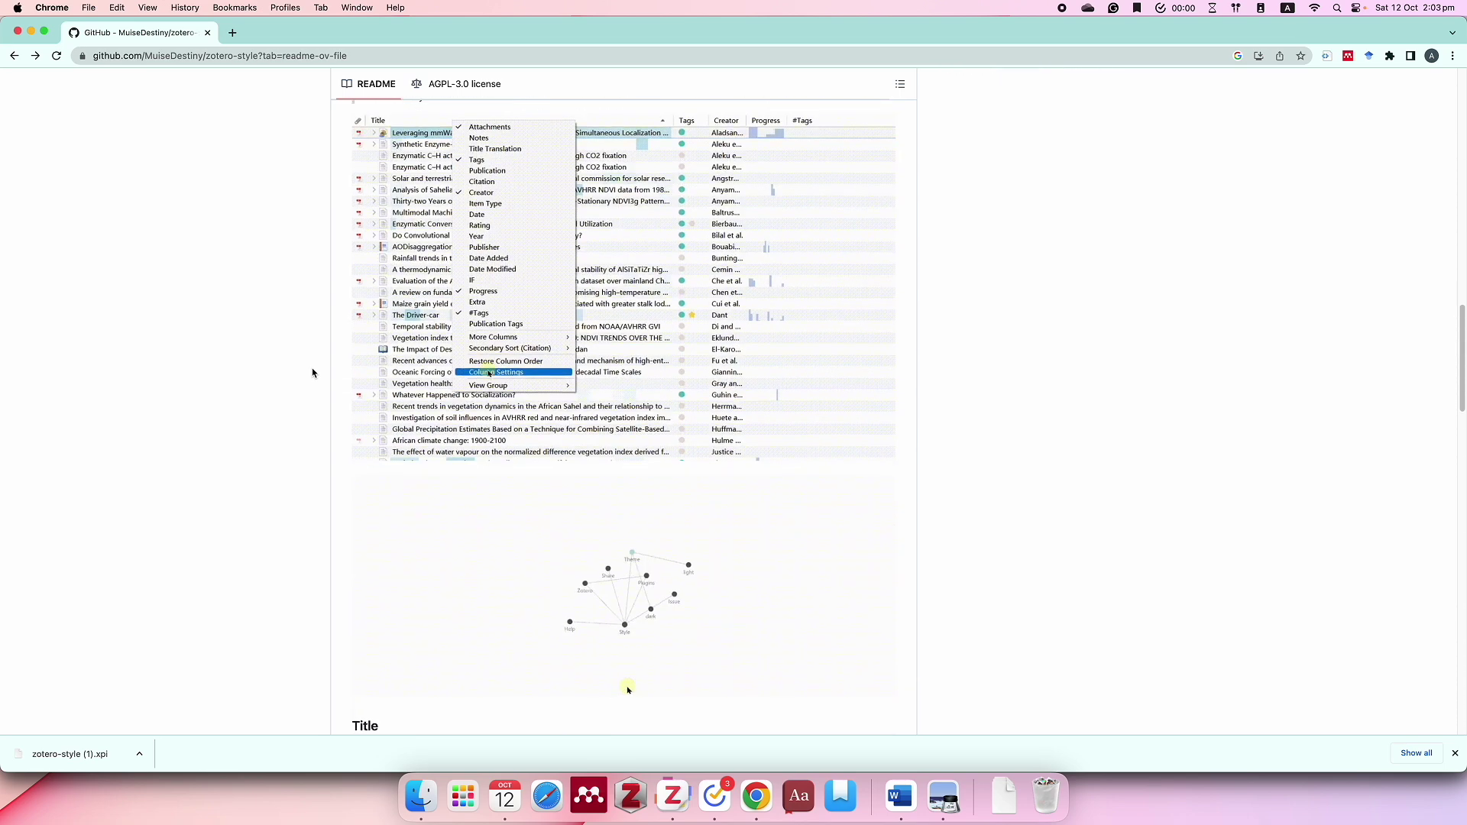
scroll(312, 372, "down", 10)
key("Home")
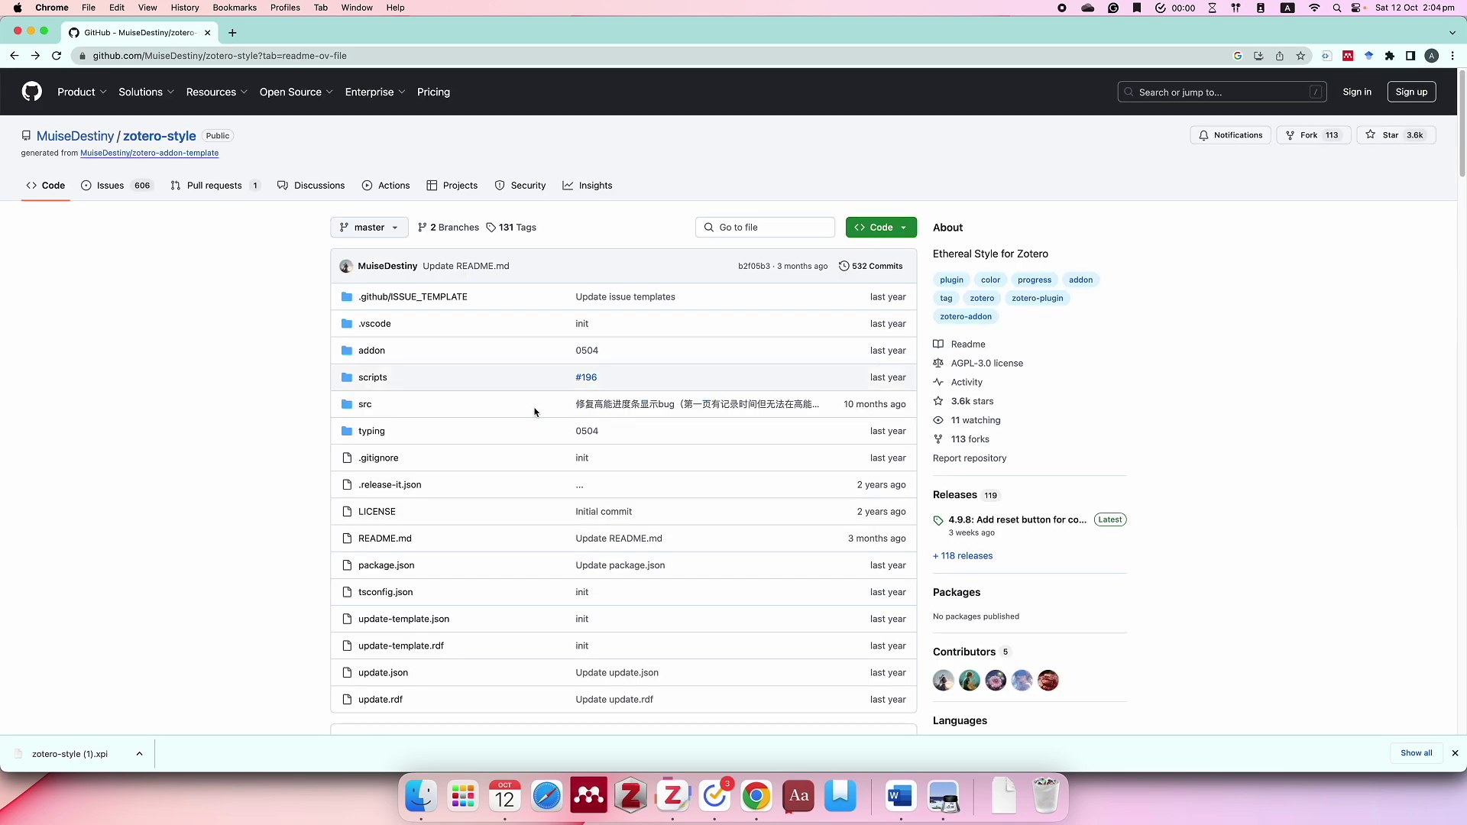
Bring the PLS-SEM primer PDF forward and review its labelled highlight colours, keeping yellow.
left_click(682, 802)
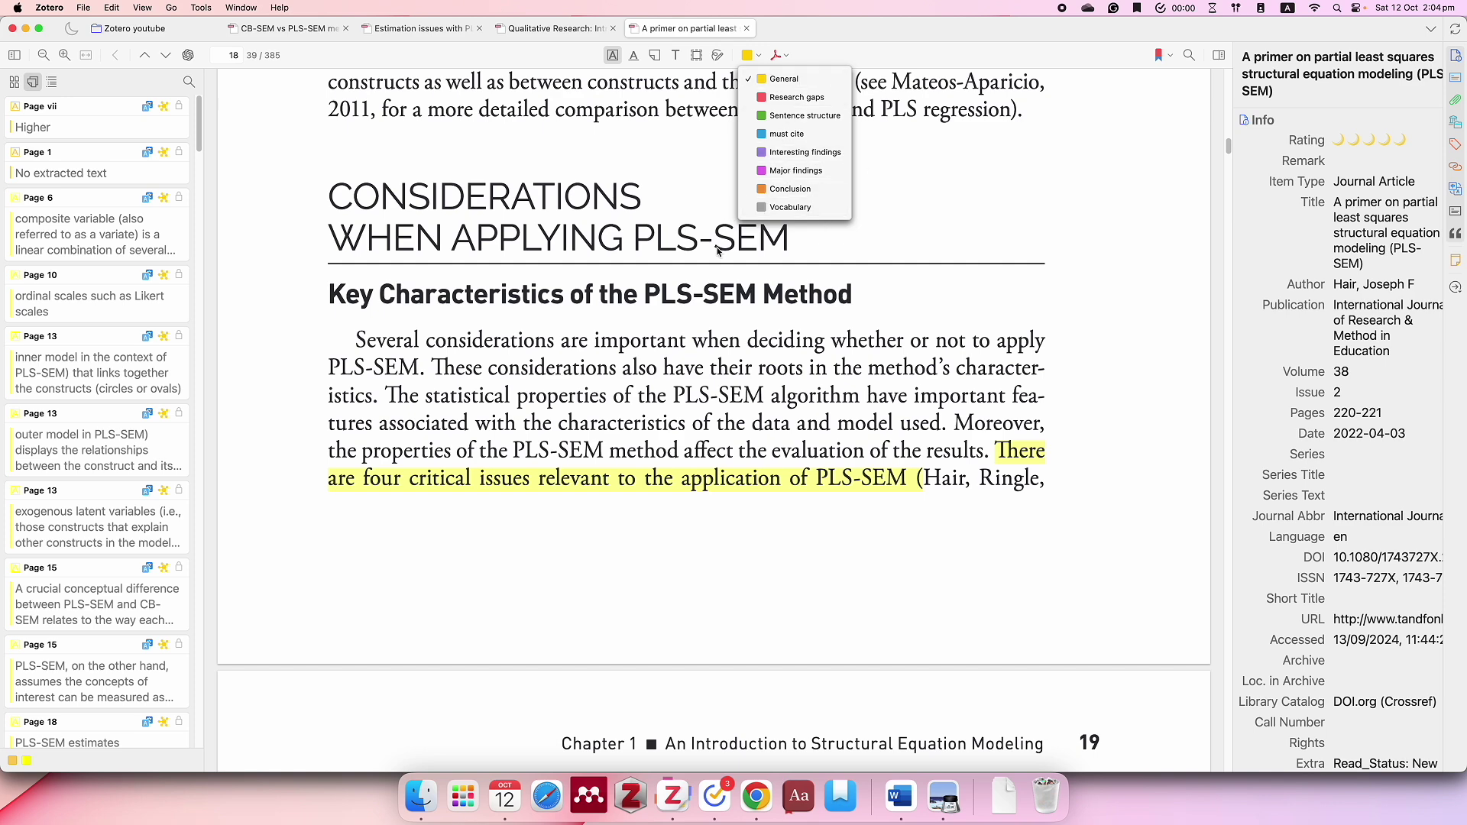
left_click(709, 301)
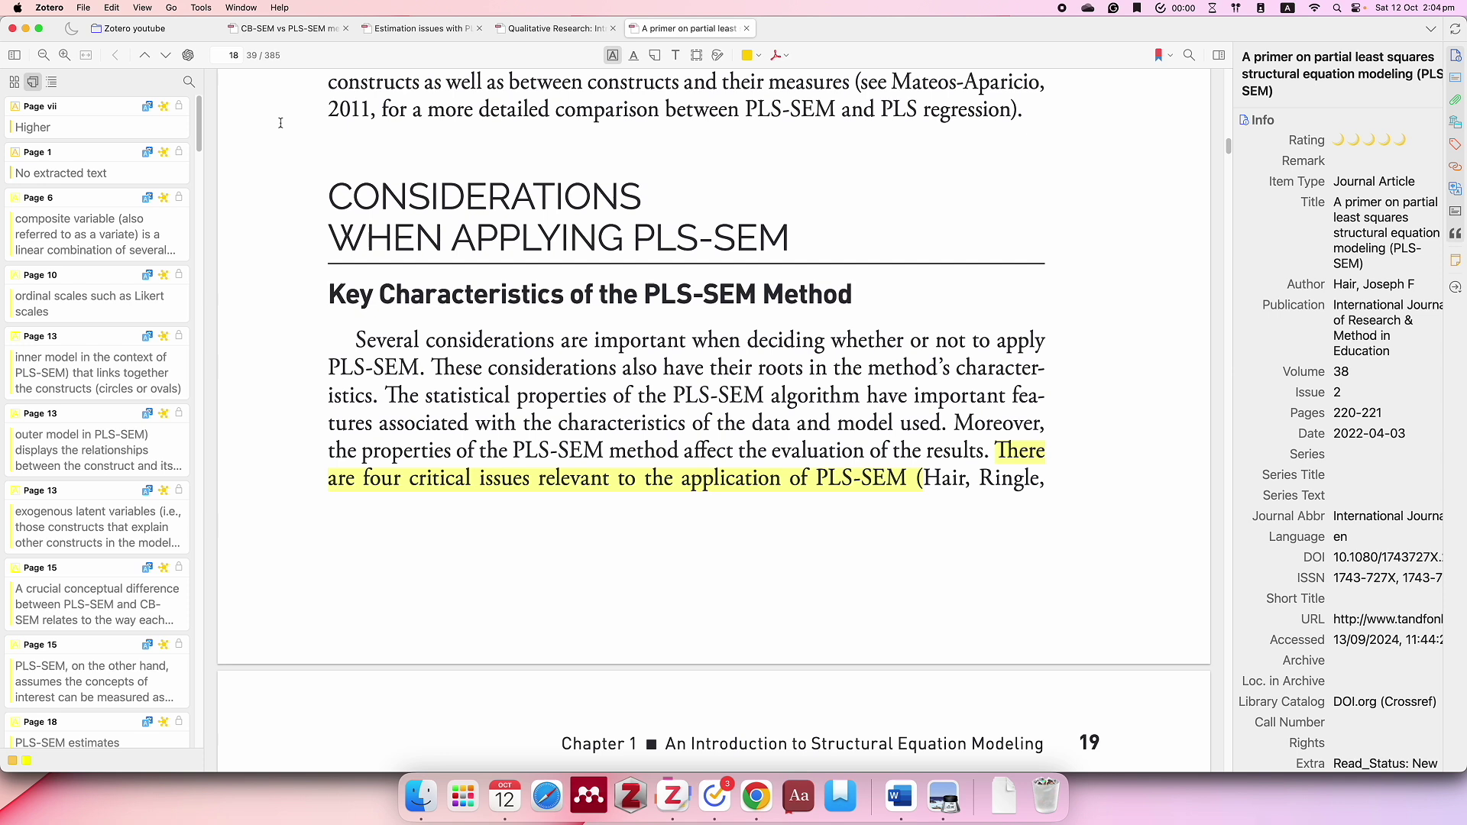
left_click(748, 57)
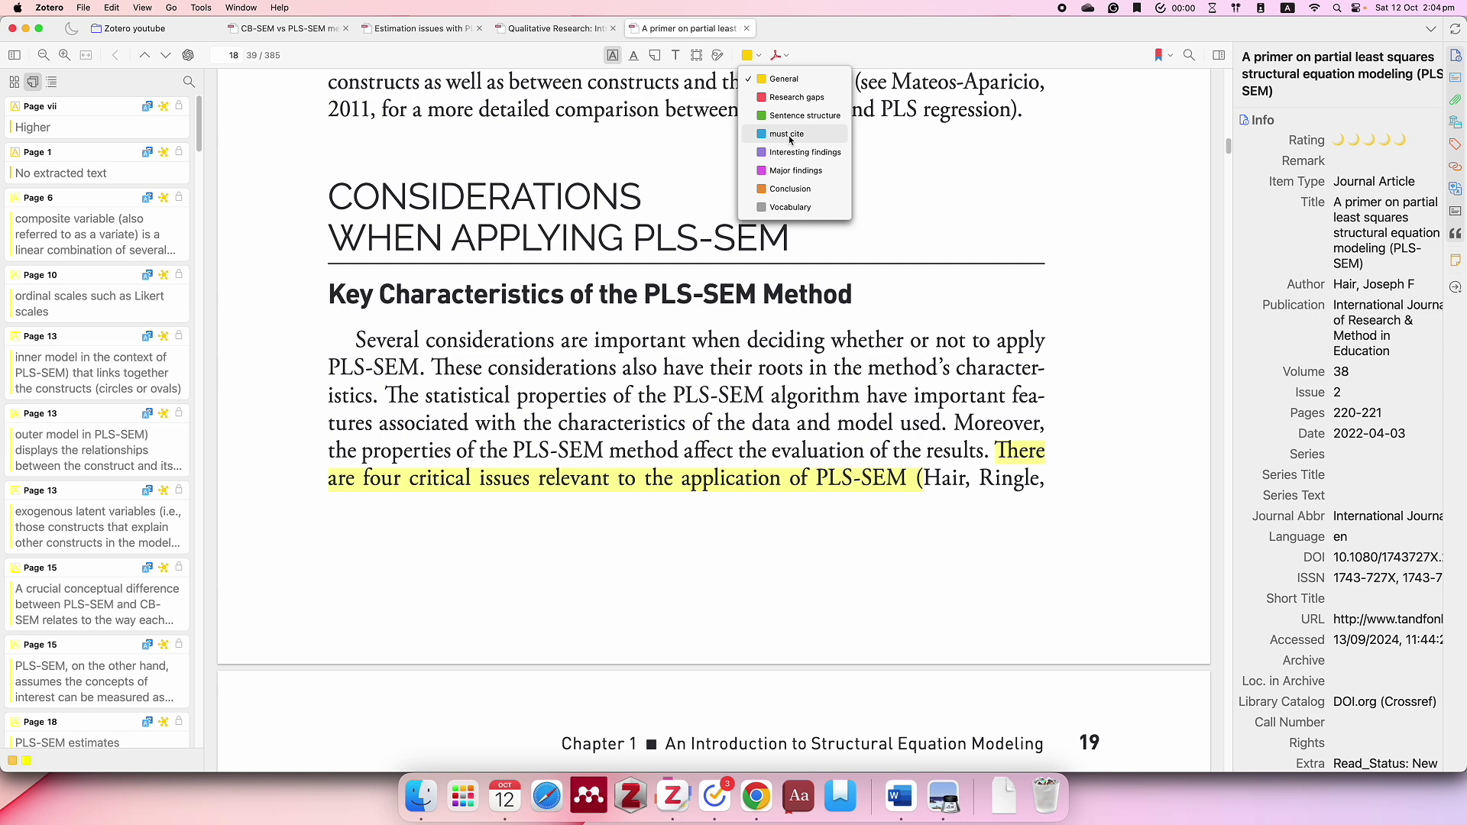
left_click(410, 221)
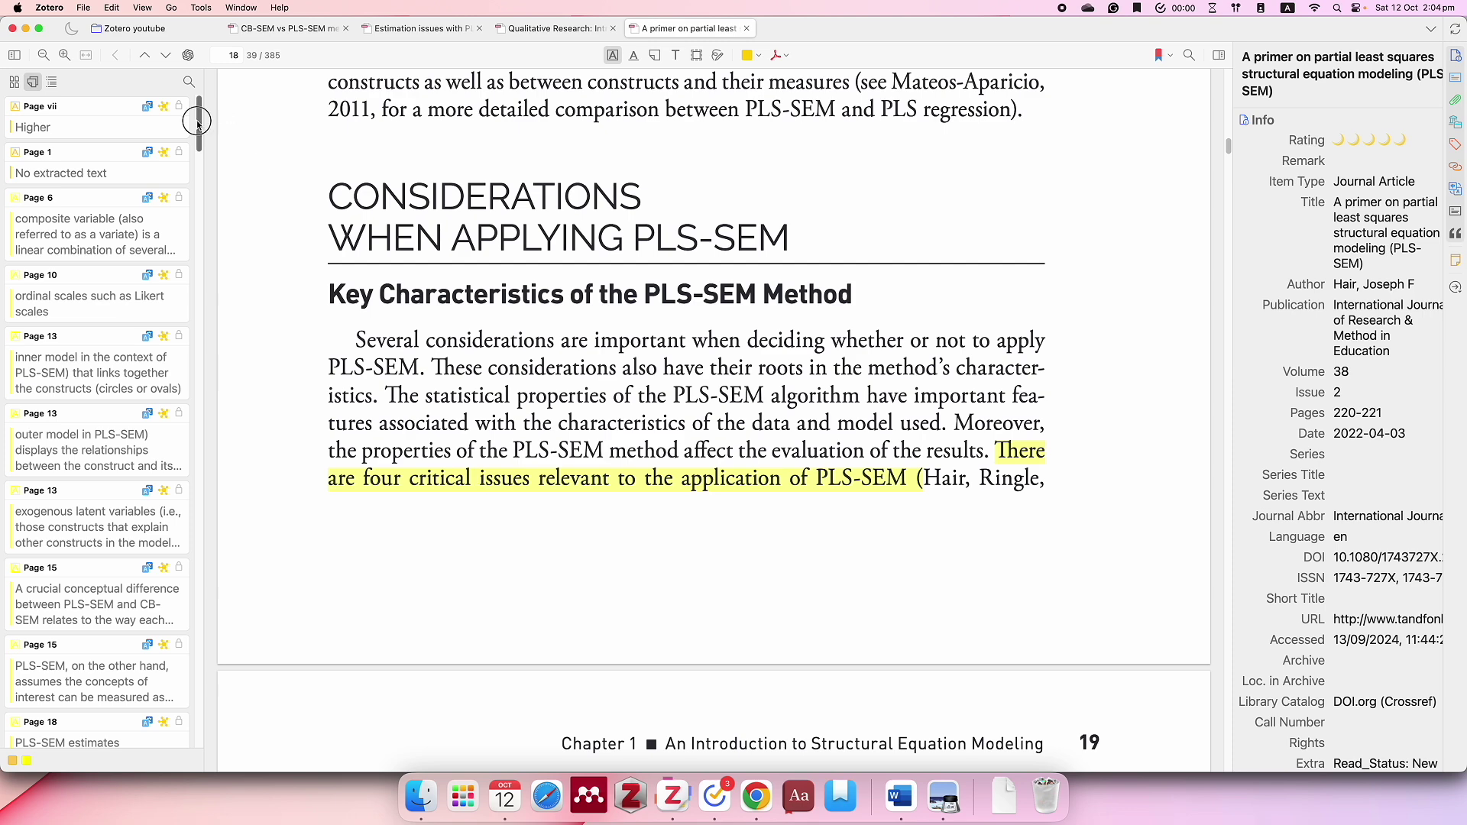
mouse_move(202, 123)
left_mouse_down()
mouse_move(222, 684)
mouse_move(243, 155)
mouse_move(731, 96)
left_mouse_up()
left_click(756, 60)
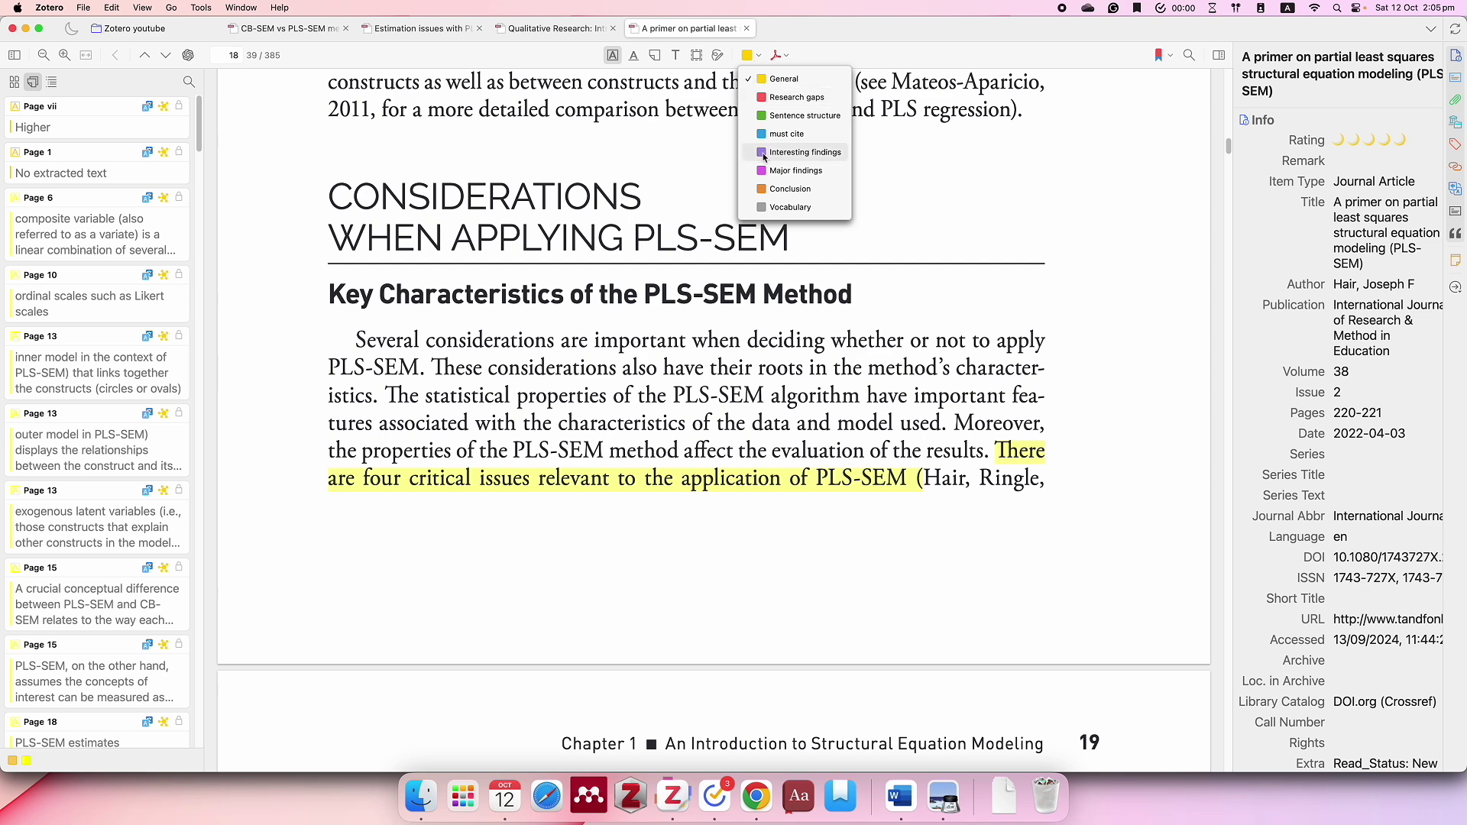
left_click(553, 225)
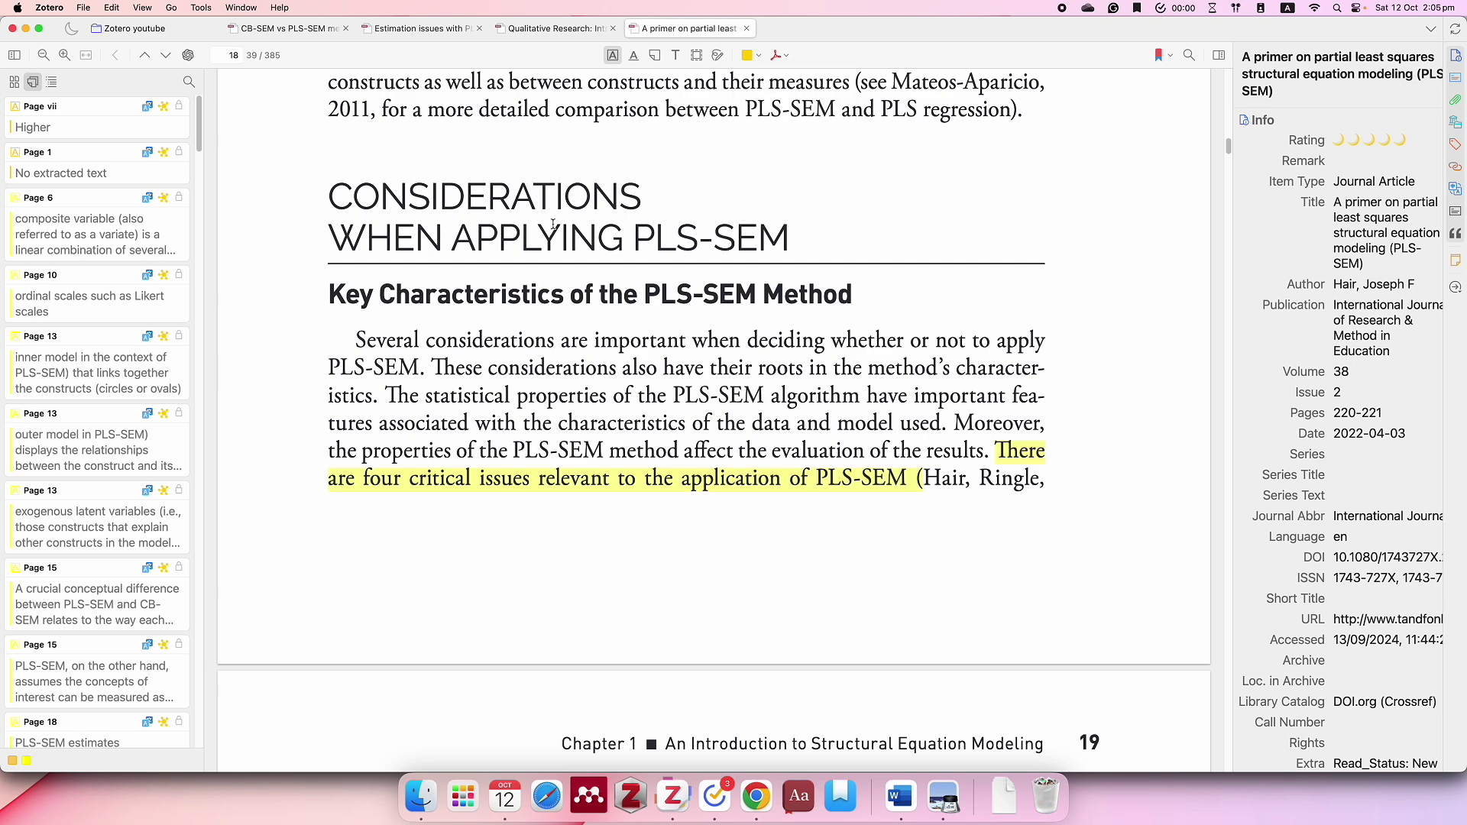
In Settings > Style, toggle Show Annotation Color Name off and back on, then close Settings.
left_click(52, 9)
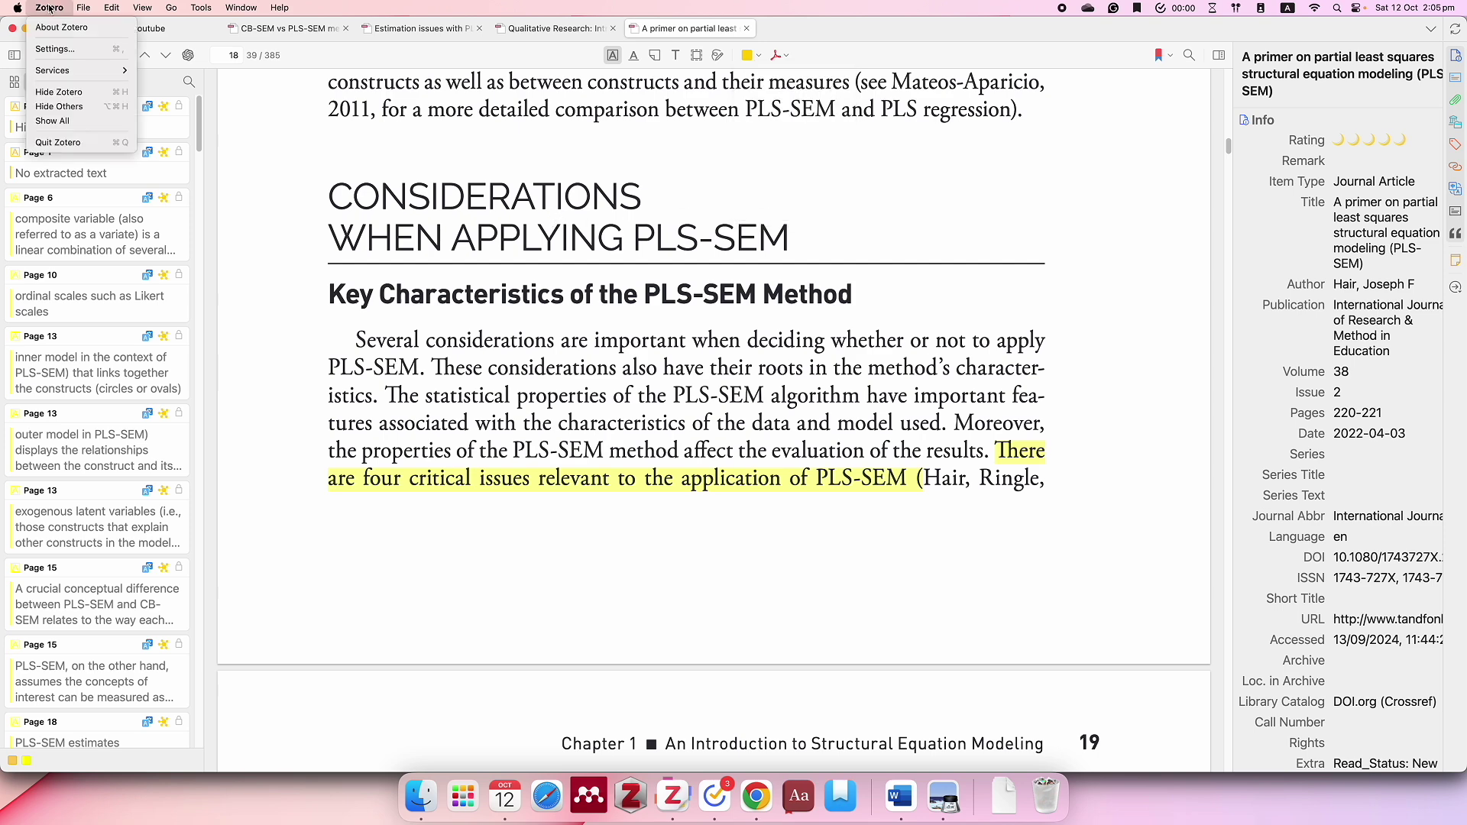
left_click(55, 49)
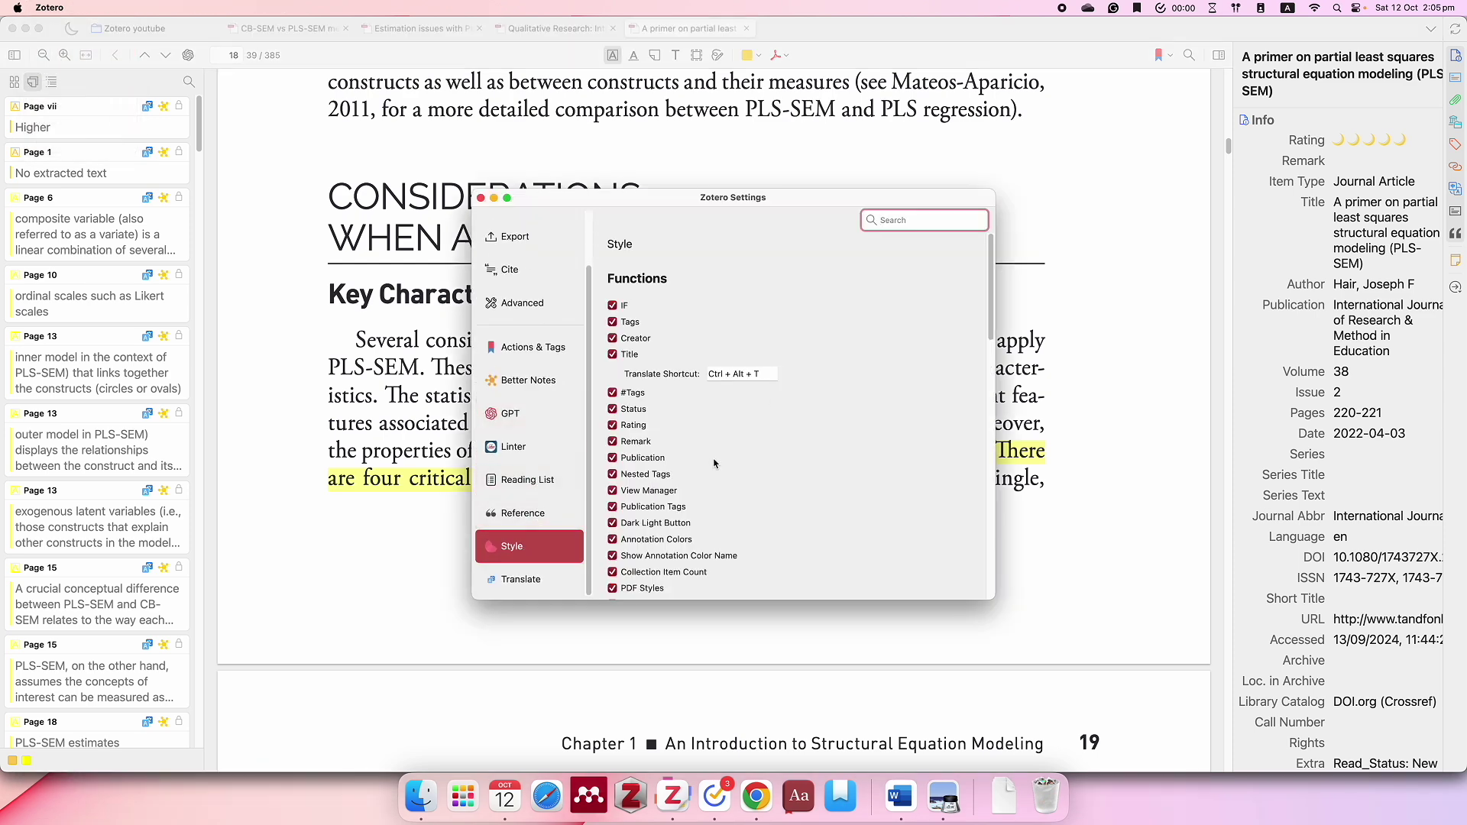
scroll(773, 477, "down", 5)
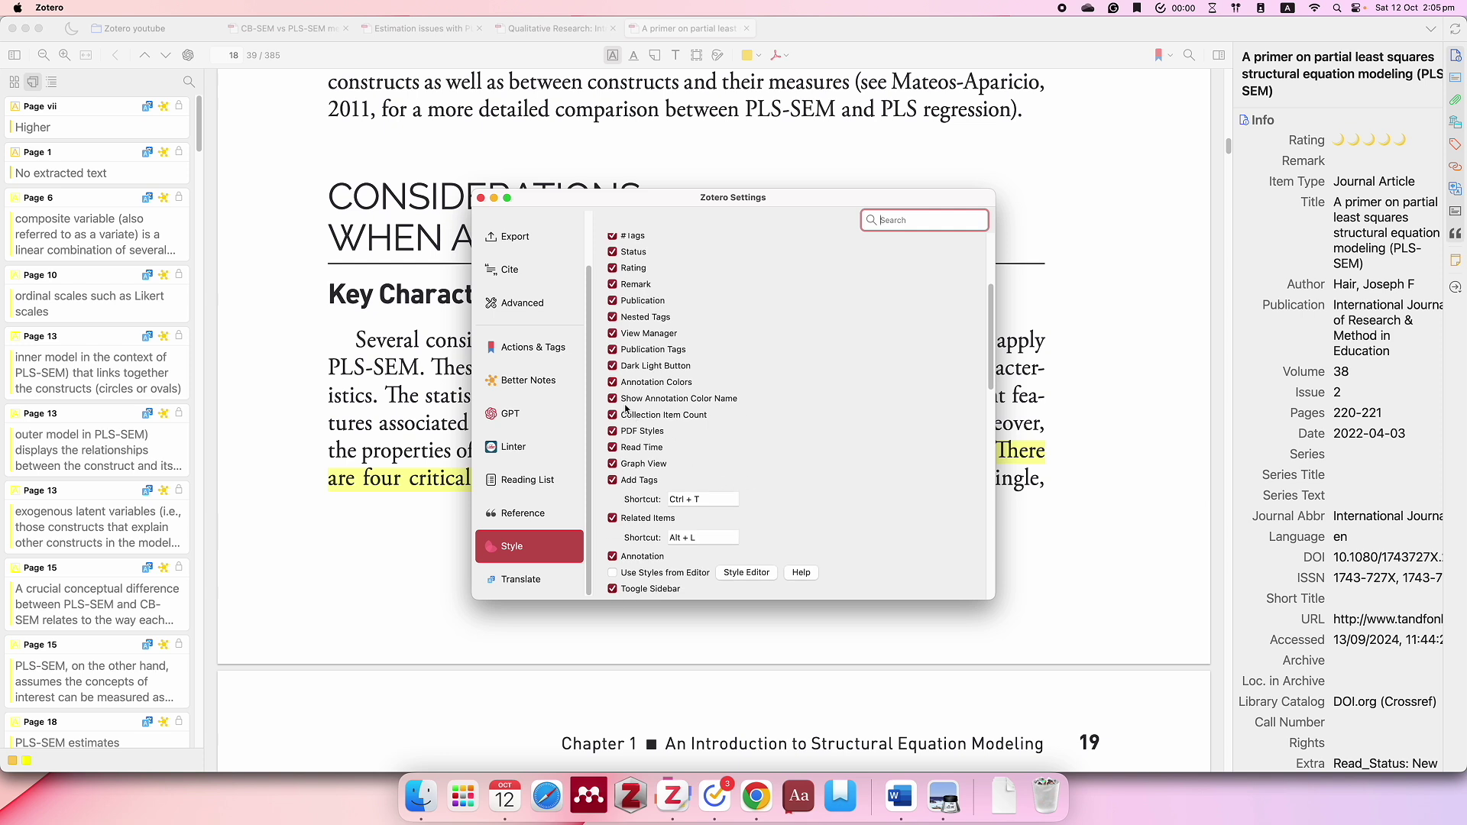
left_click(613, 400)
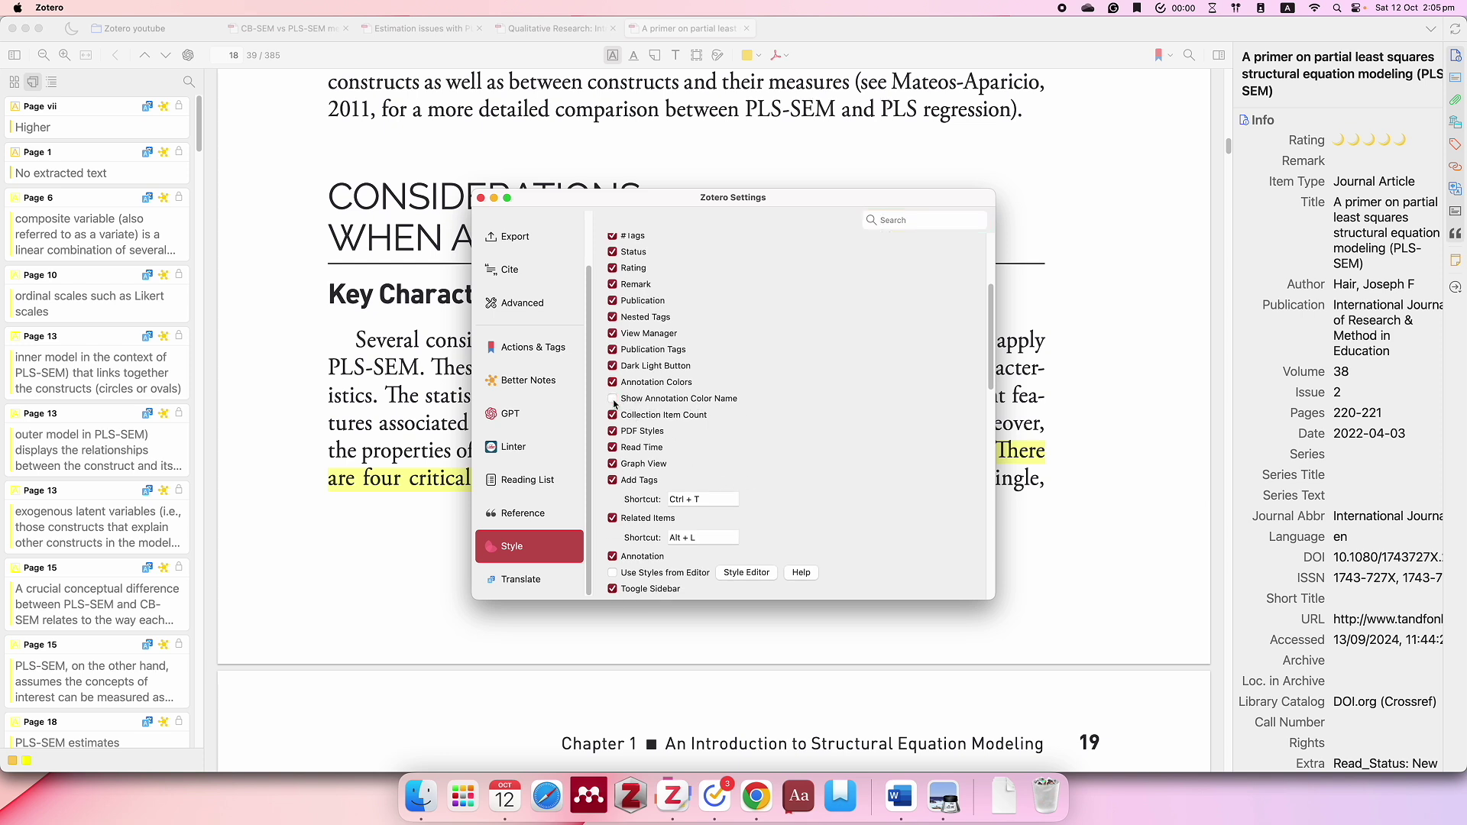
left_click(612, 399)
scroll(676, 440, "down", 3)
scroll(676, 441, "down", 5)
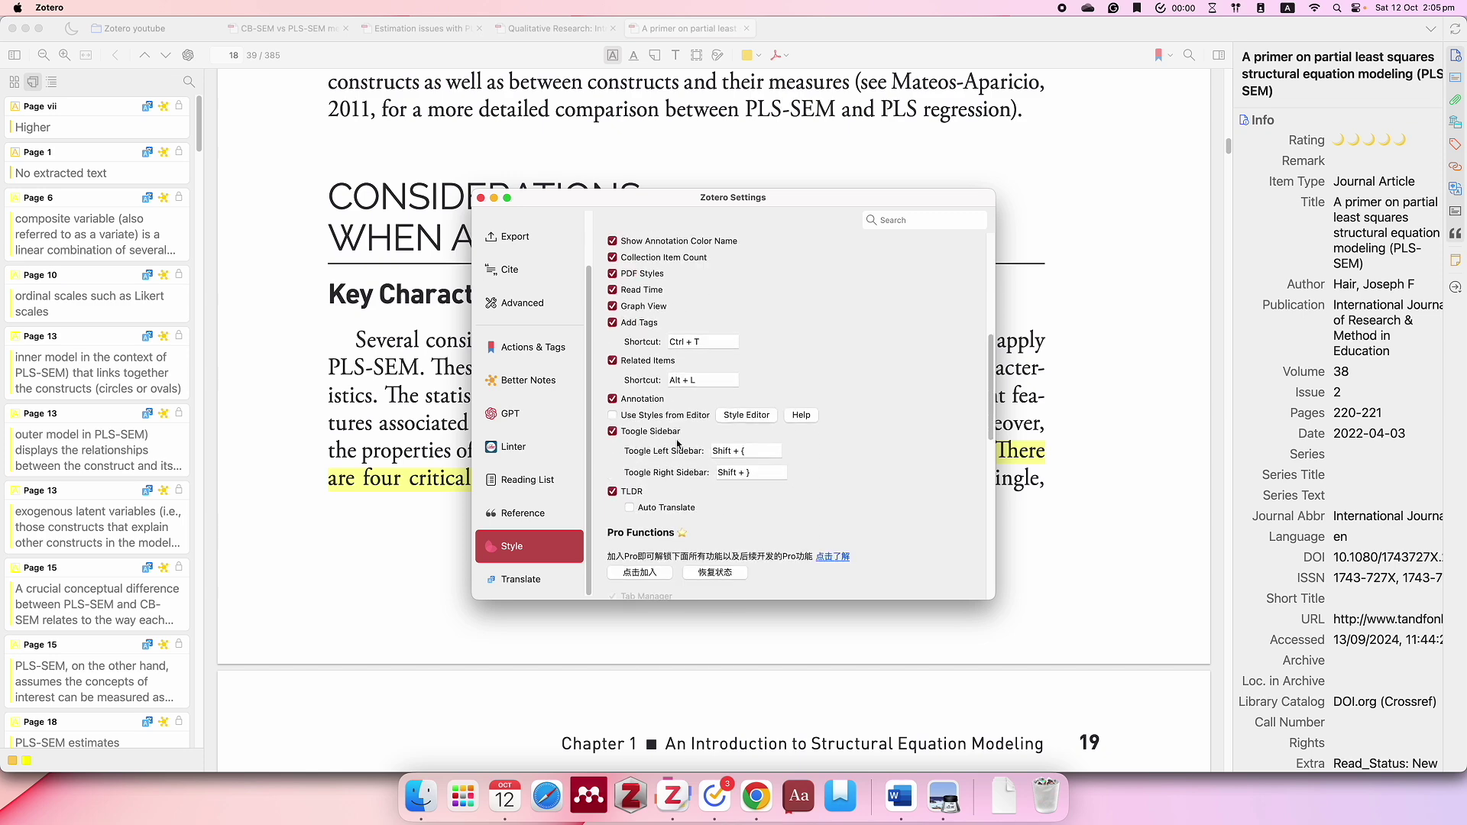
left_click(480, 198)
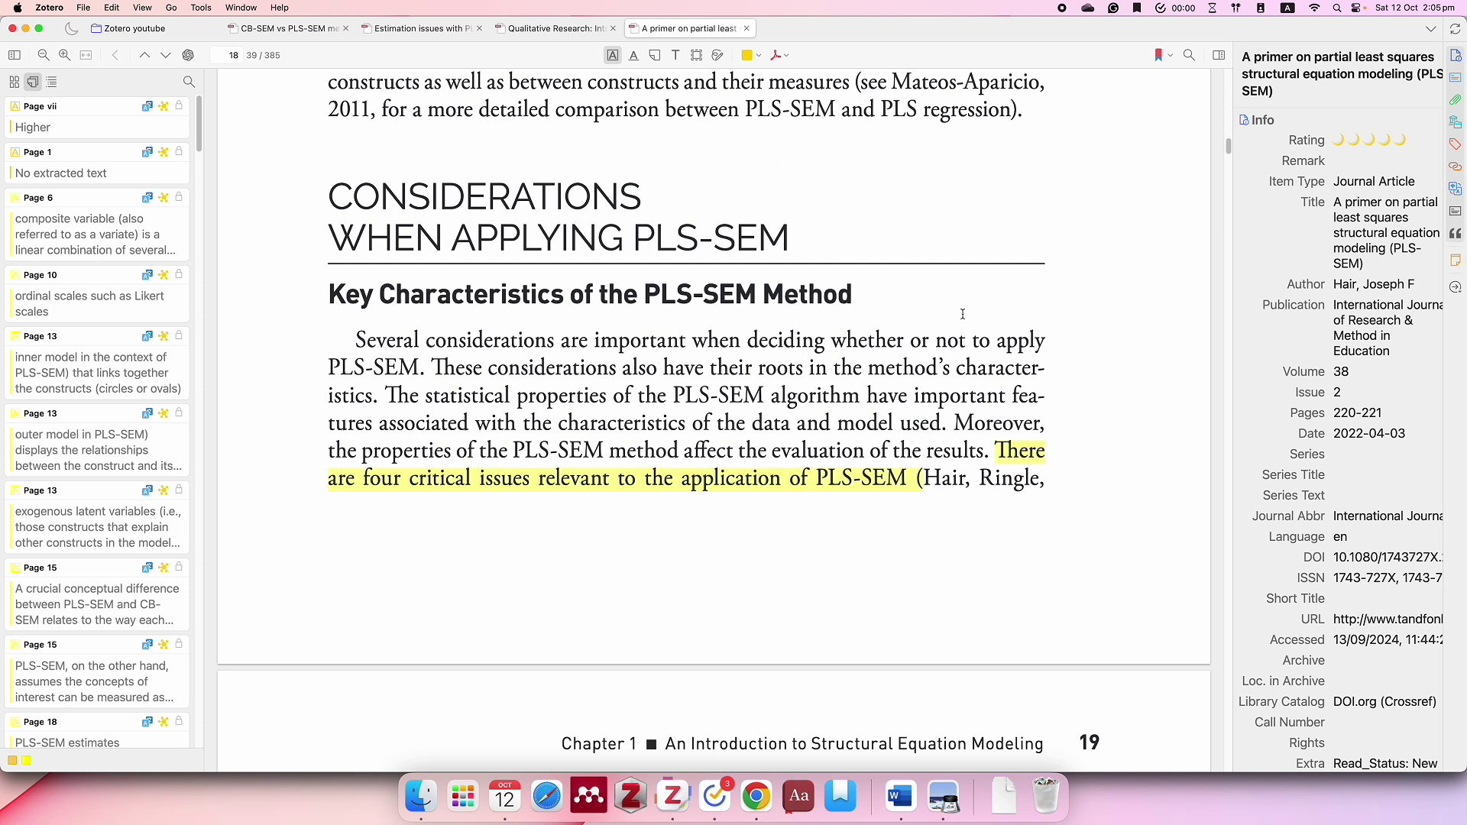
Open the Shift+P command palette and browse the General colour group entries.
key("shift+p")
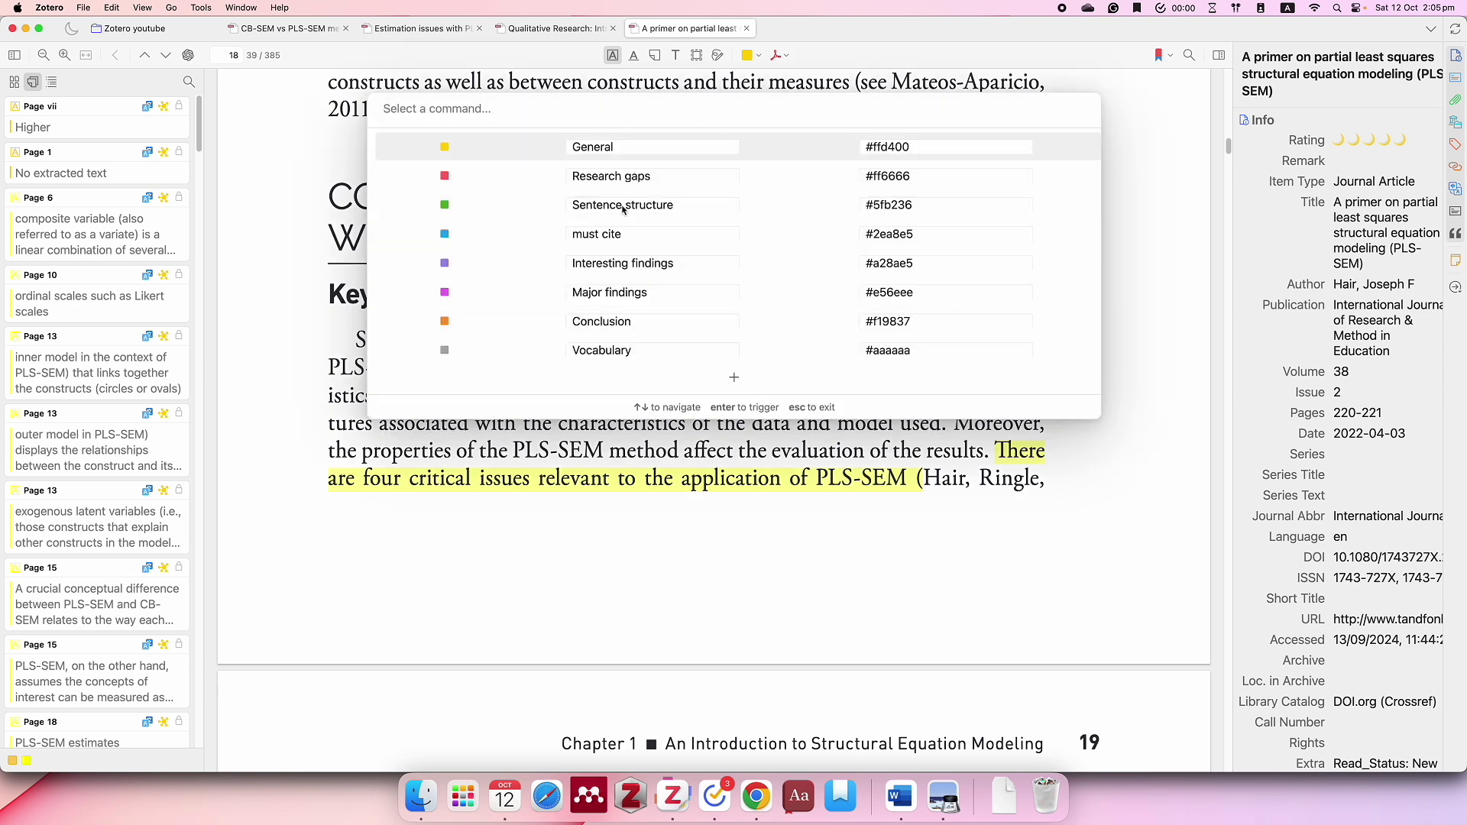
key("Up")
key("Down")
key("Return")
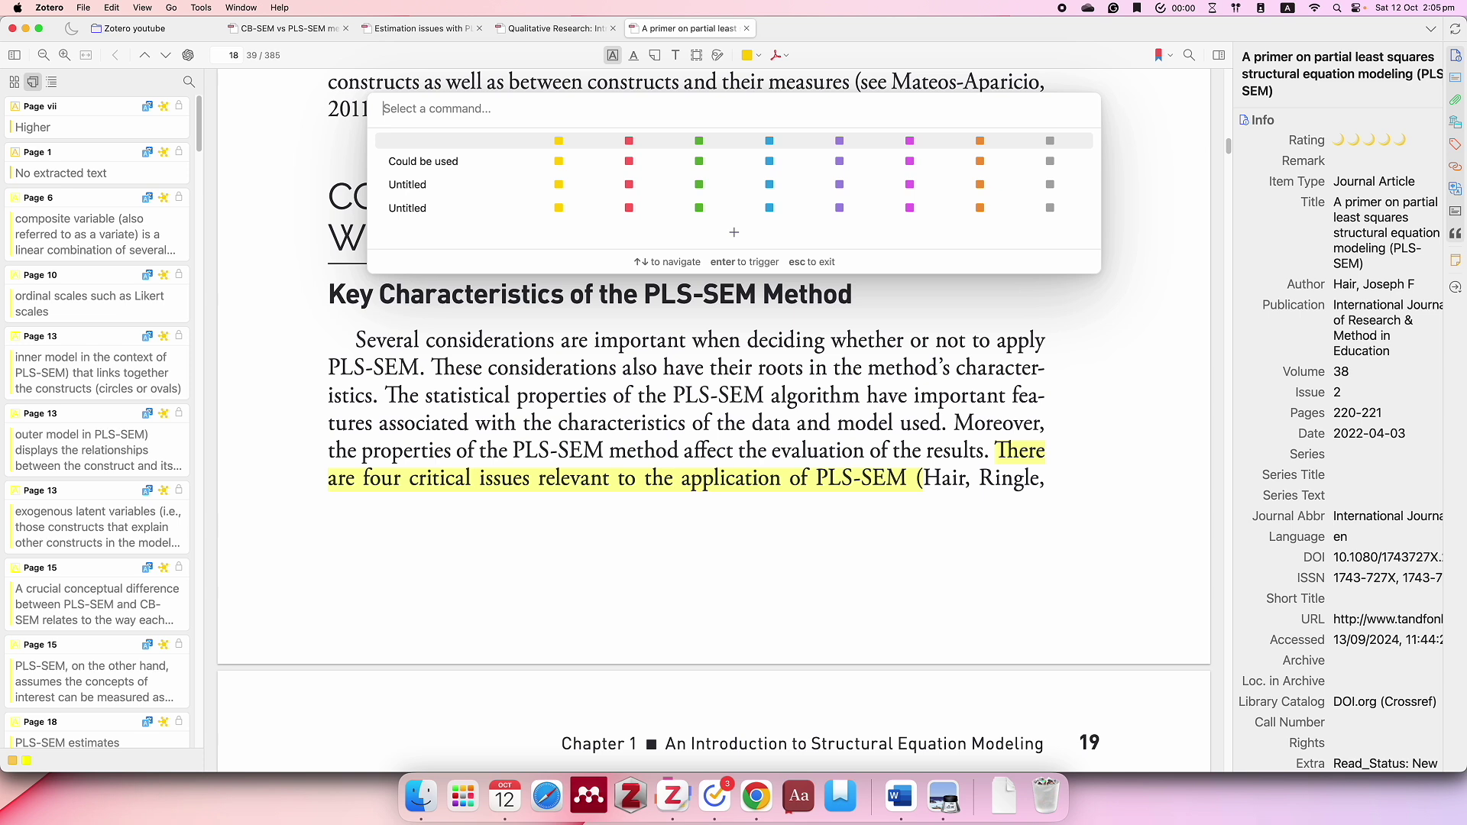
key("Up")
key("Escape")
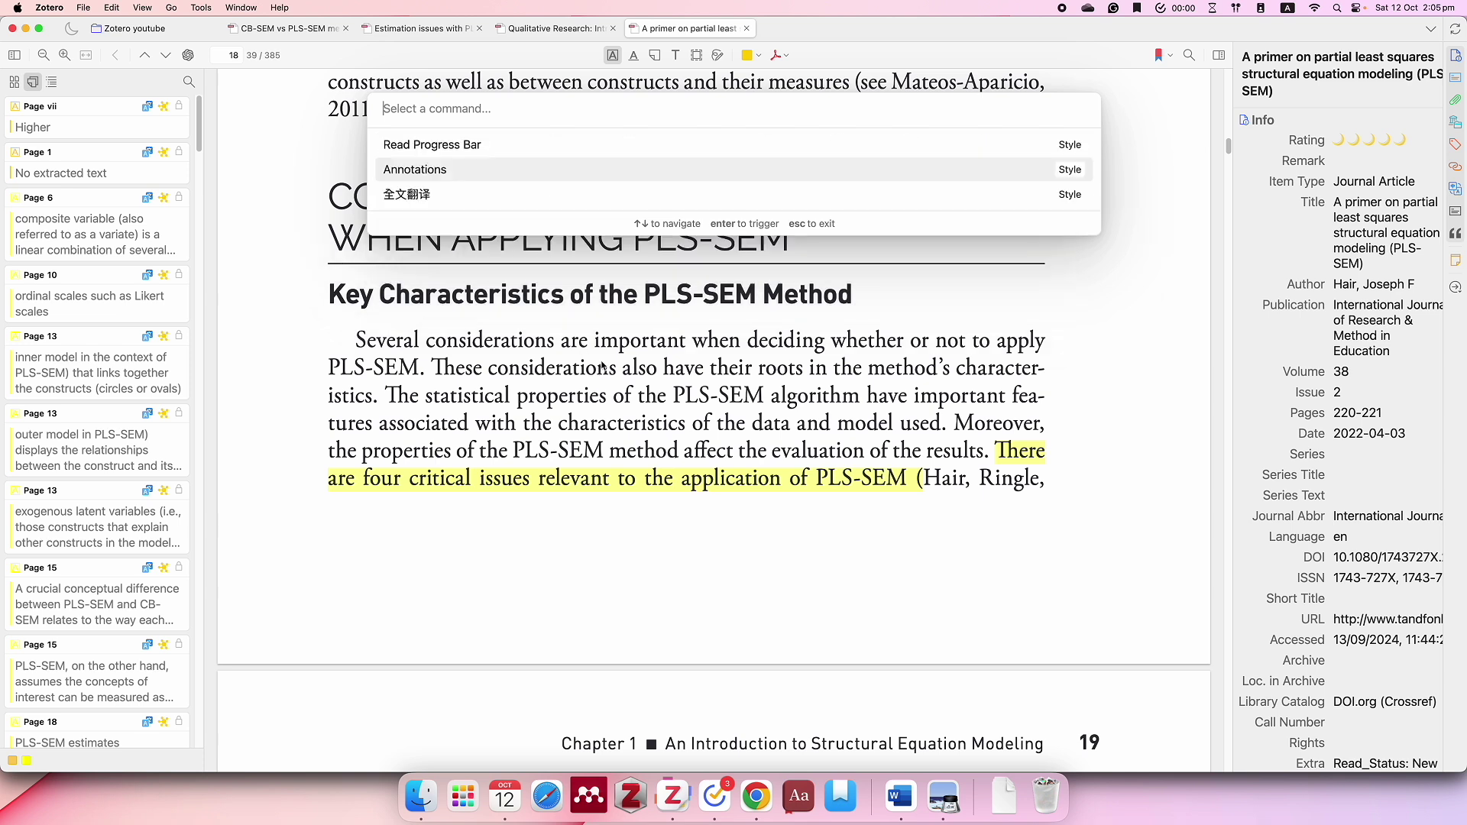
Inspect the Annotations colour labels' general.yellow, general.red and general.green name fields.
left_click(439, 174)
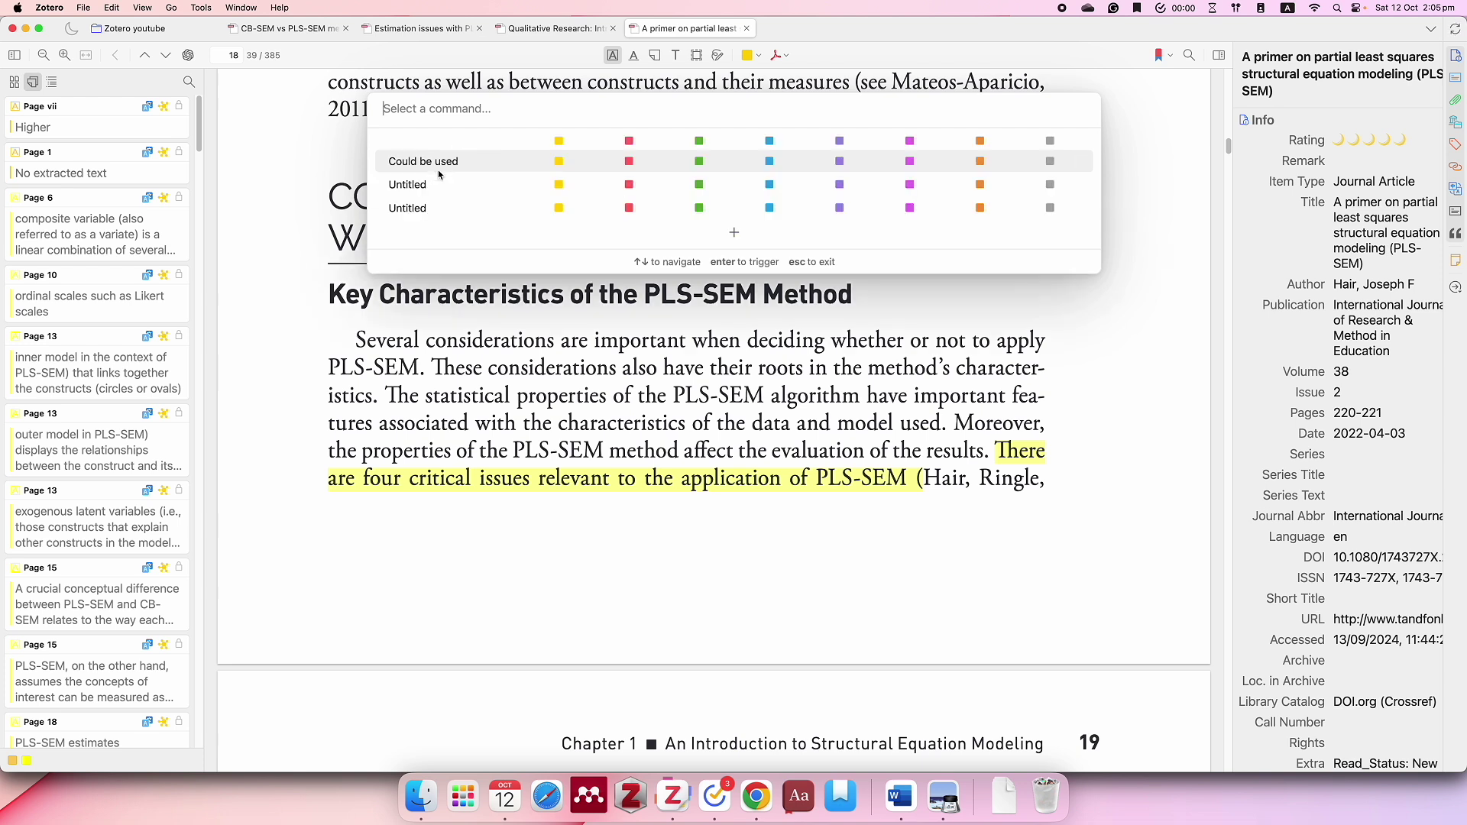
left_click(559, 164)
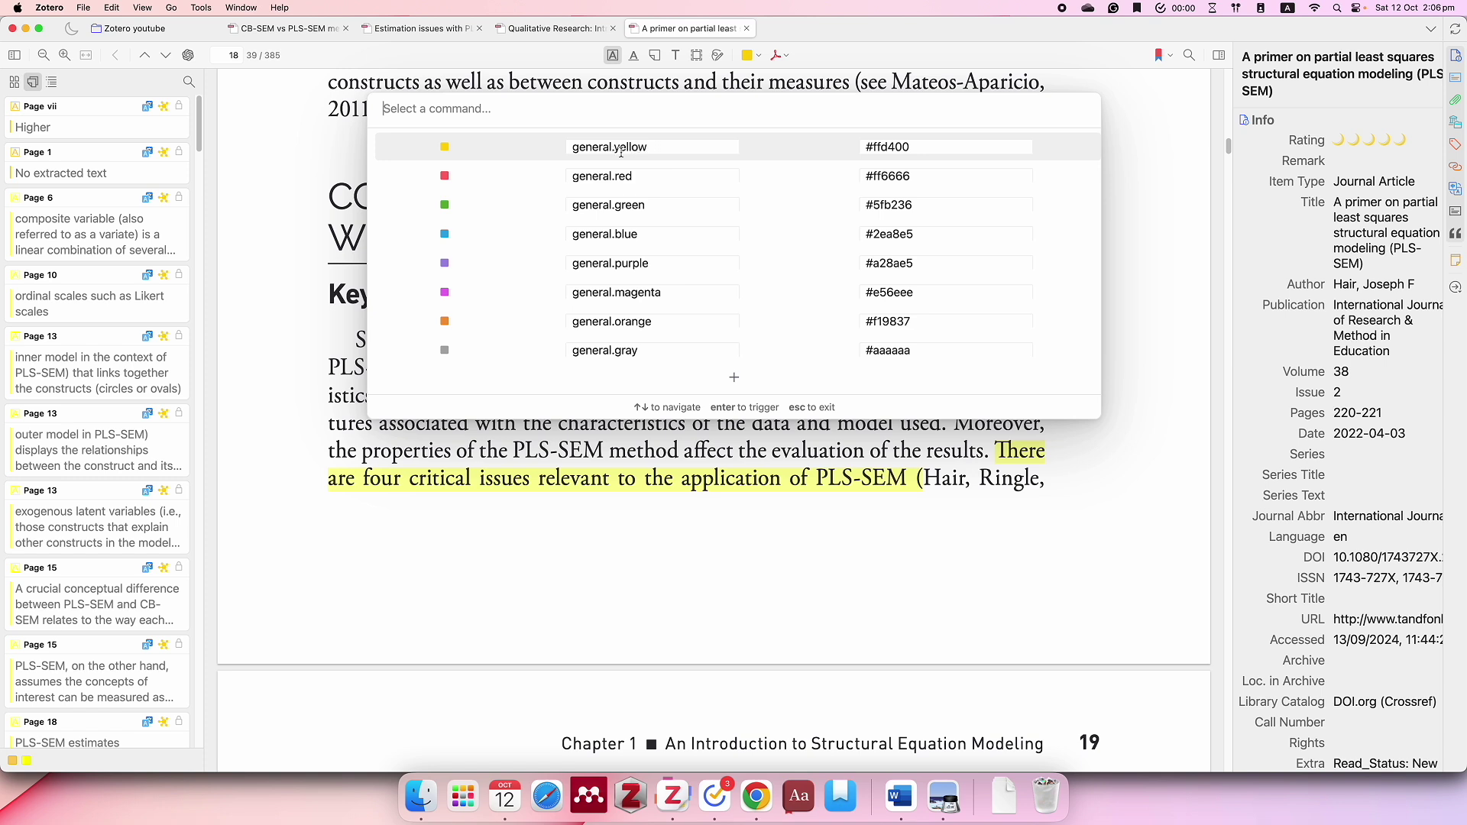
left_click(636, 153)
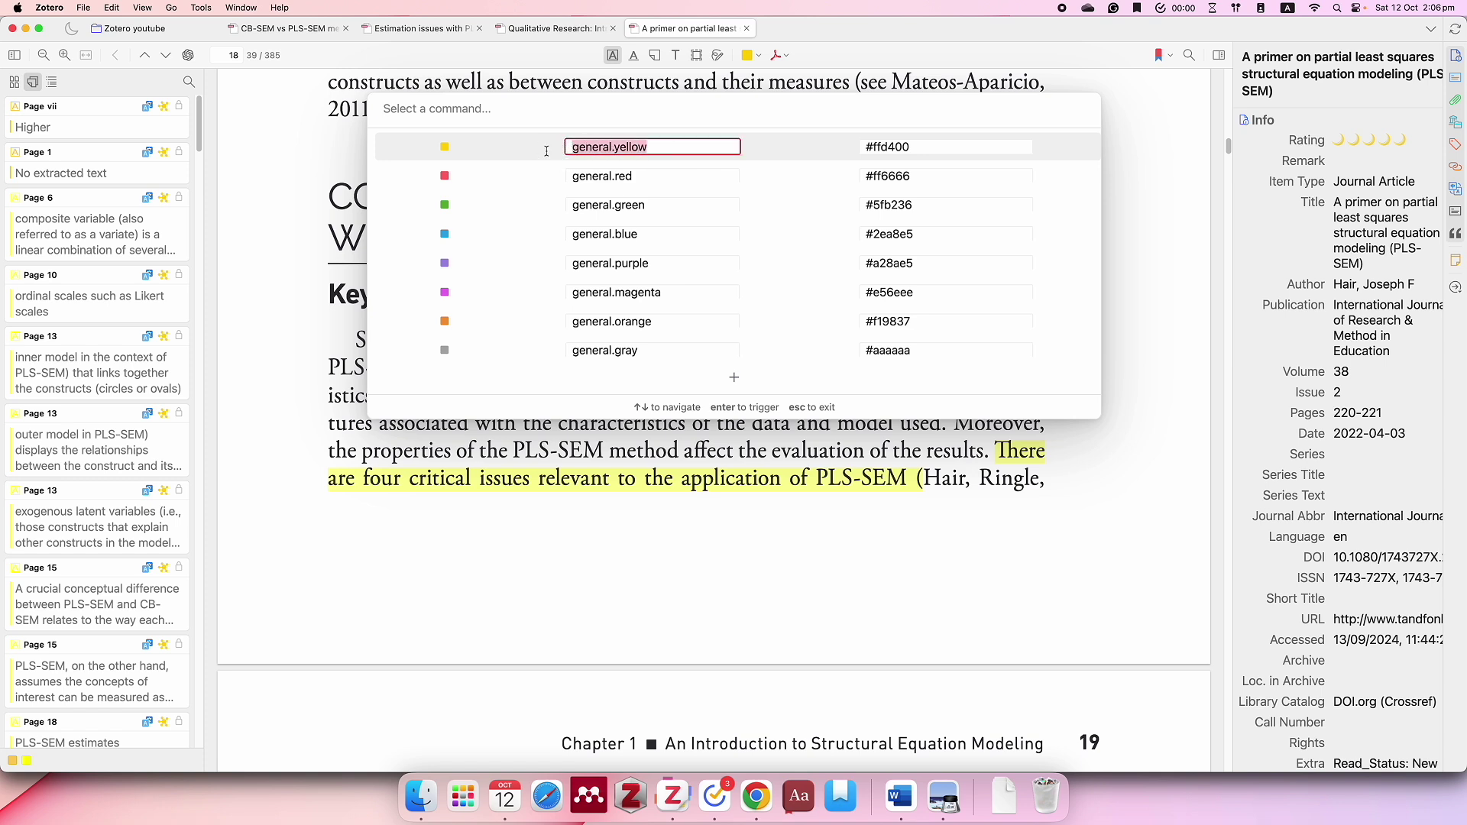
left_click(647, 174)
left_click(634, 203)
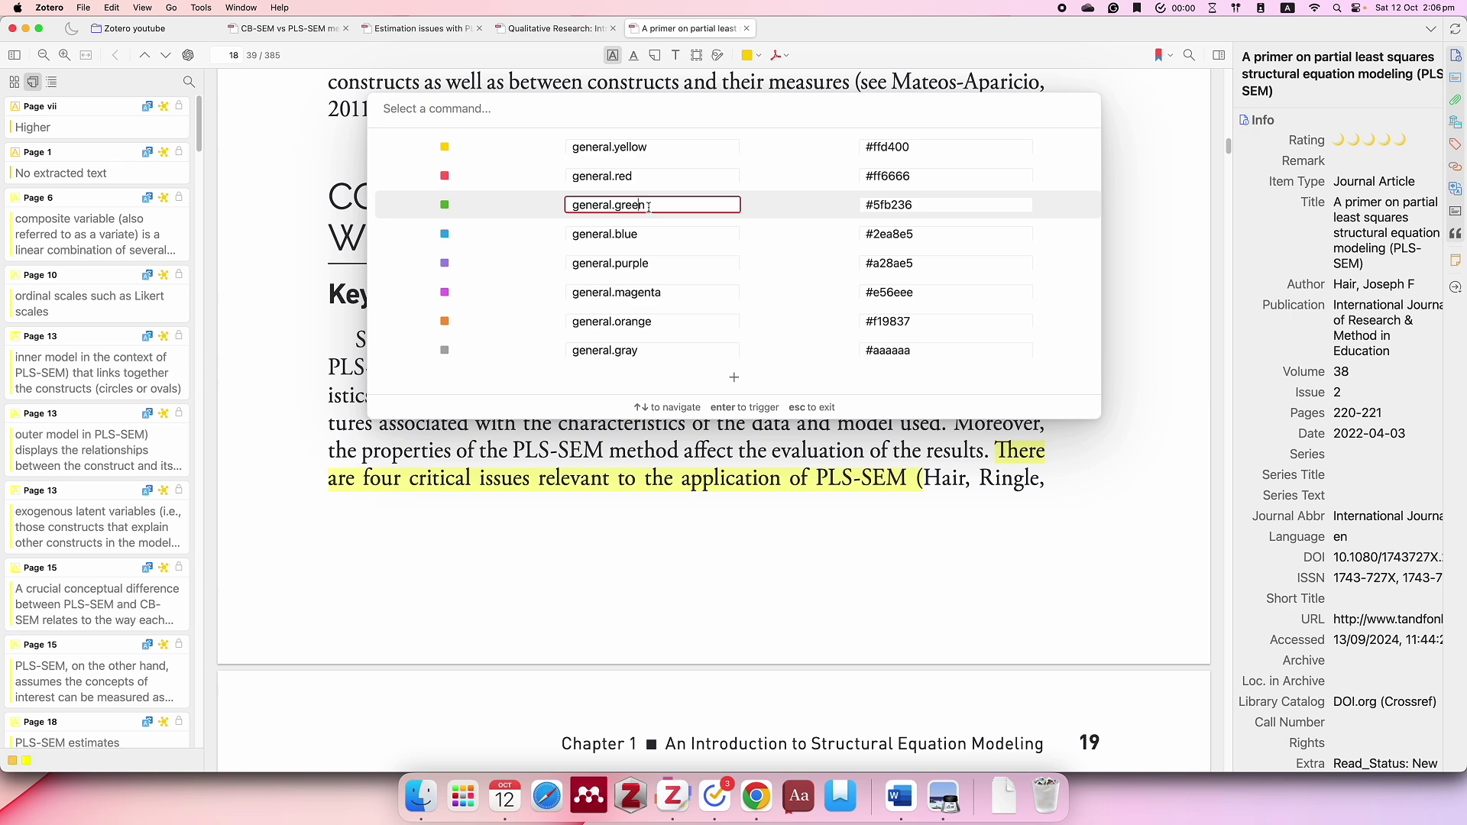
left_click(833, 505)
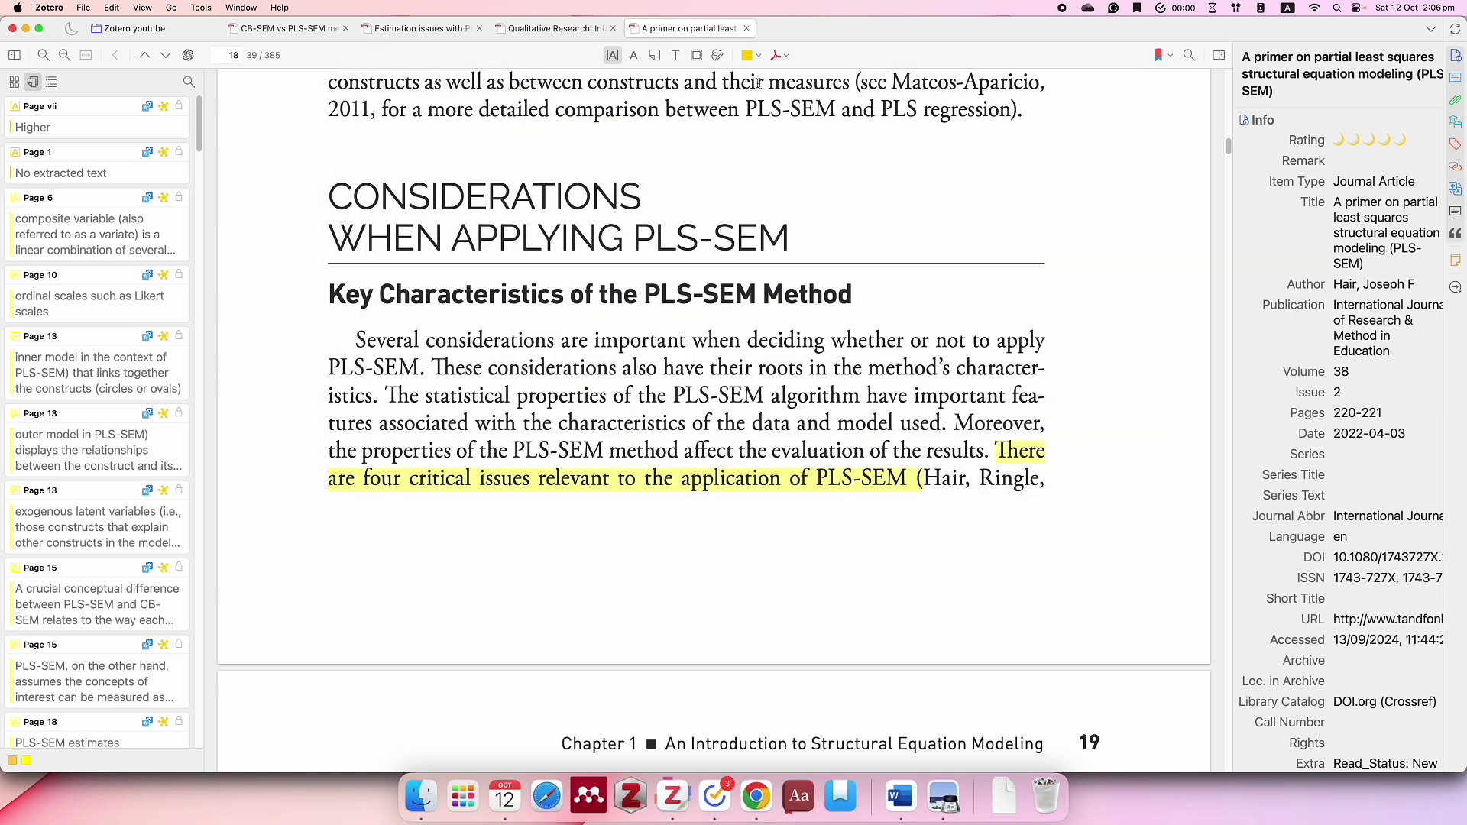
Check the toolbar's labelled highlight colours, then return to the Zotero youtube library tab.
left_click(753, 58)
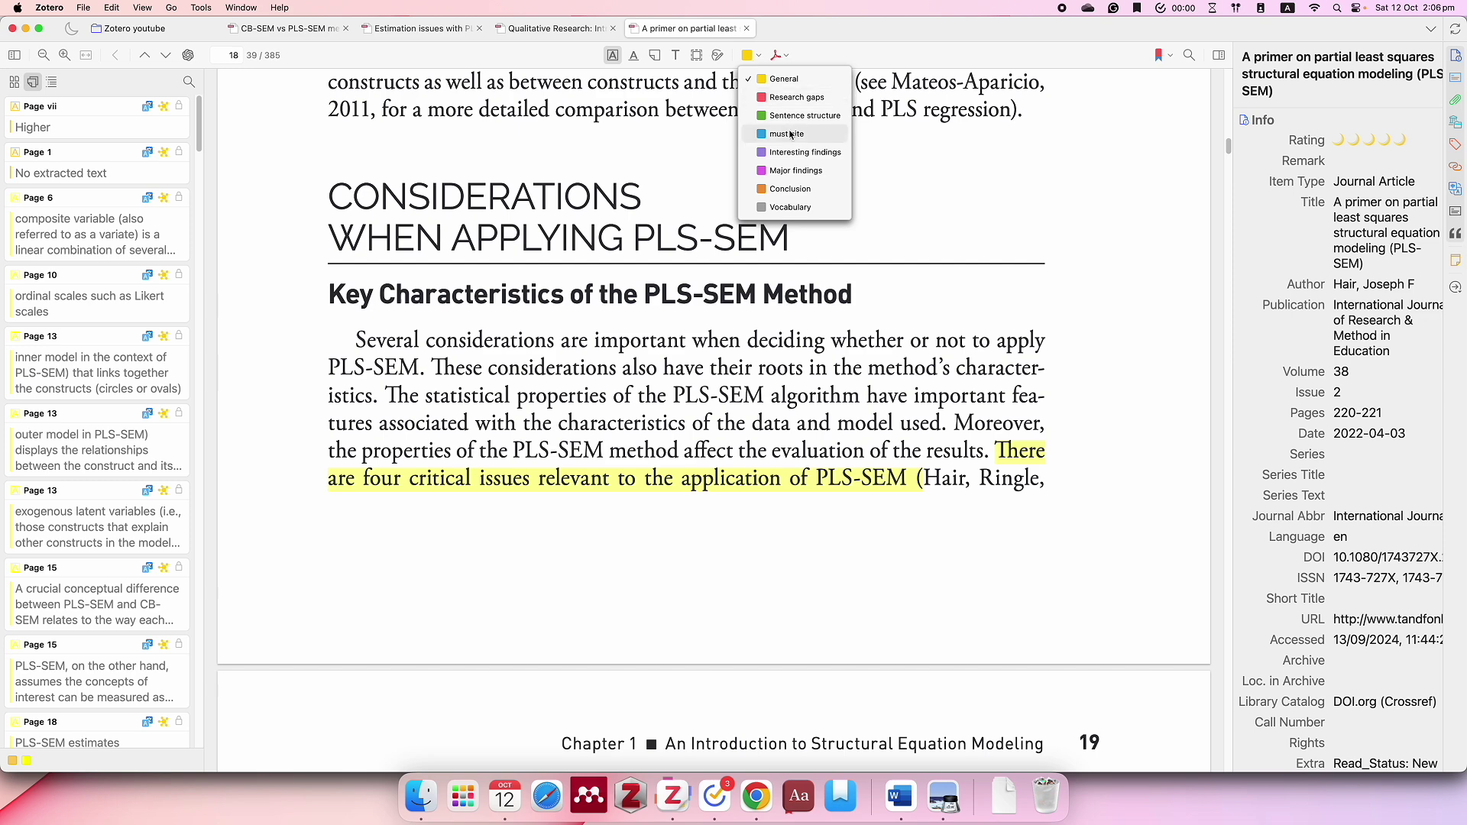
left_click(767, 283)
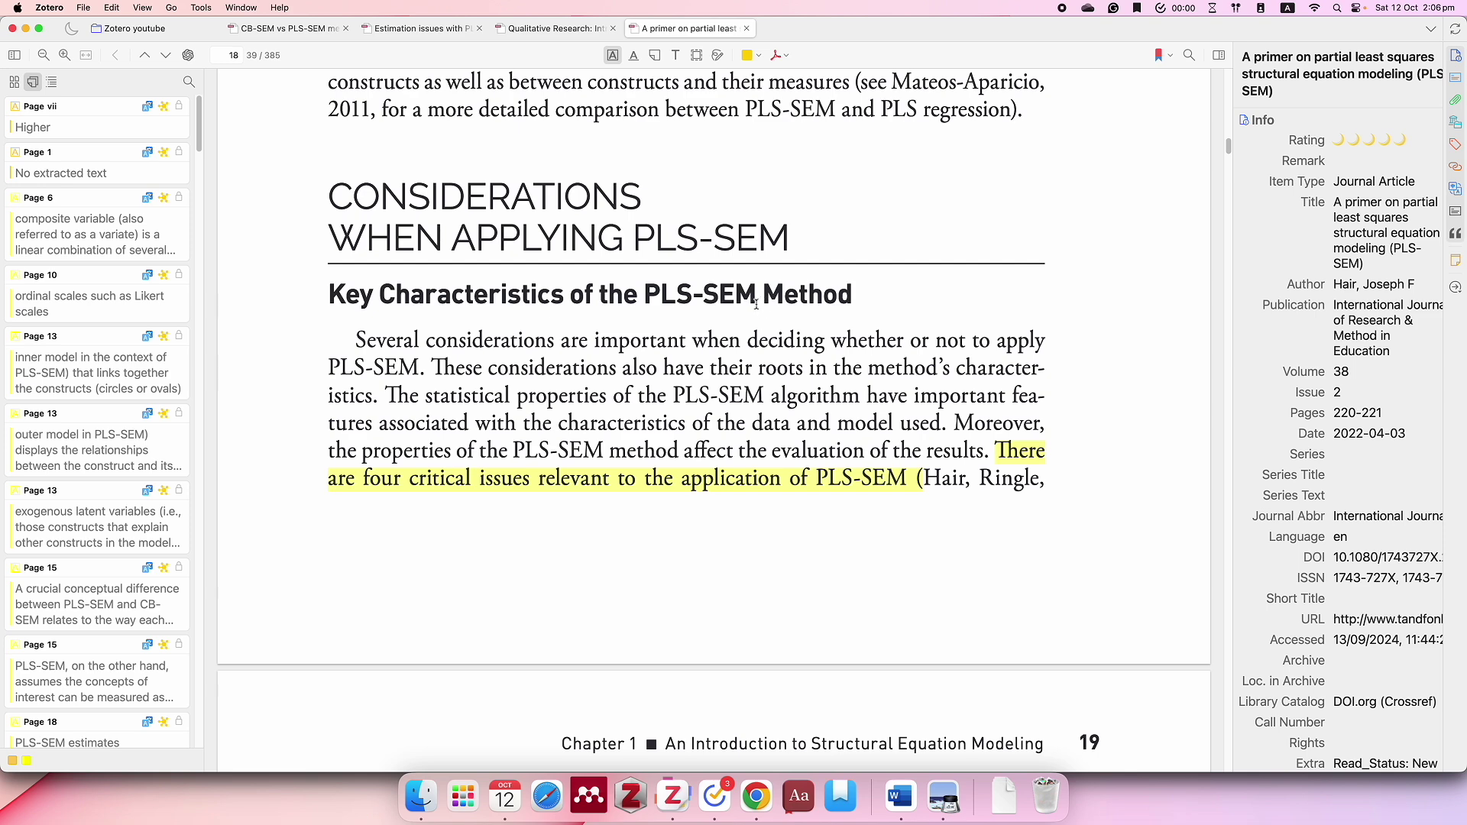
left_click(168, 29)
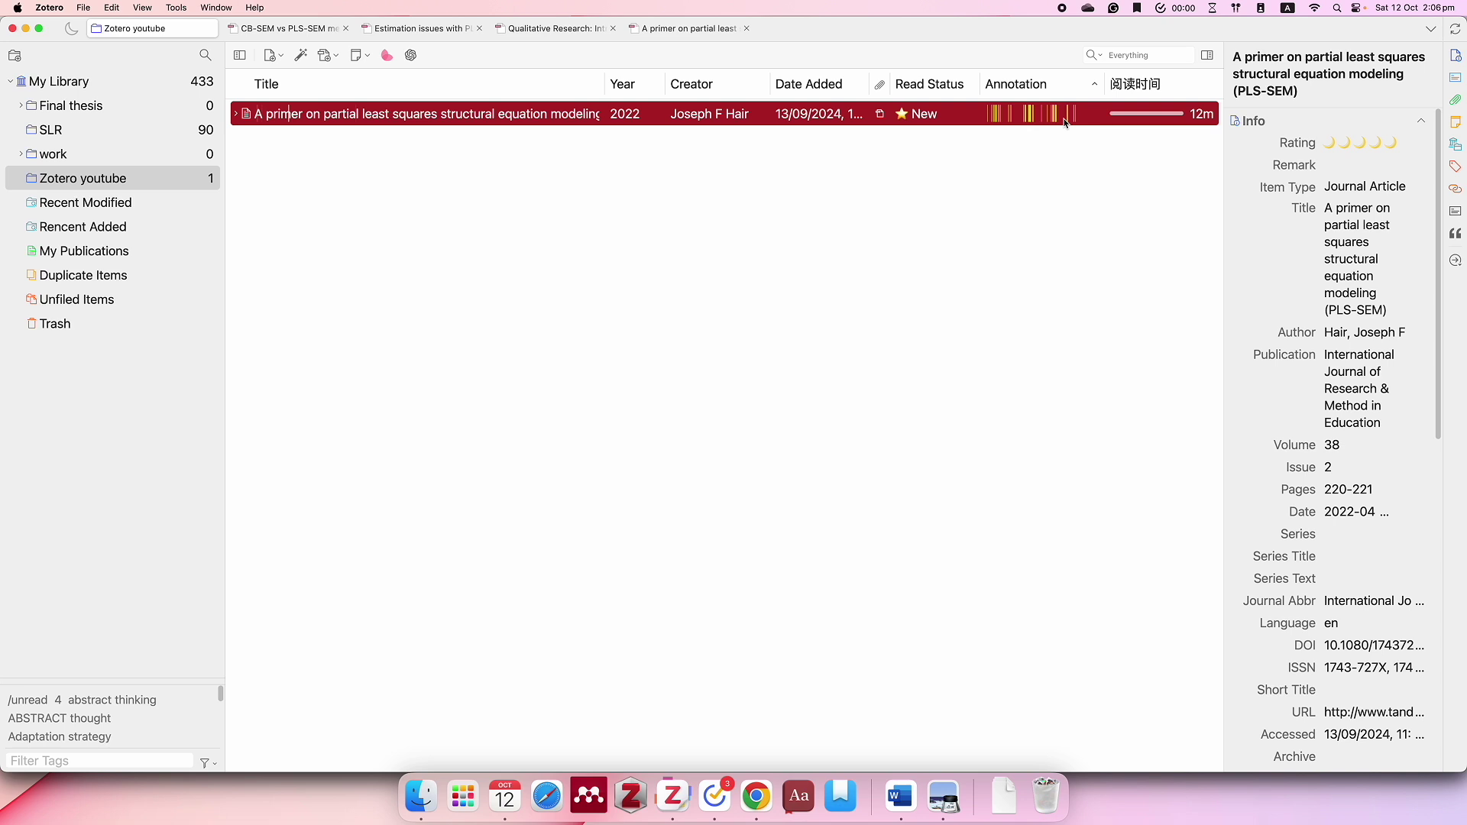
Explore the library's column-header menus, ending on the Annotation column's context menu.
right_click(1004, 89)
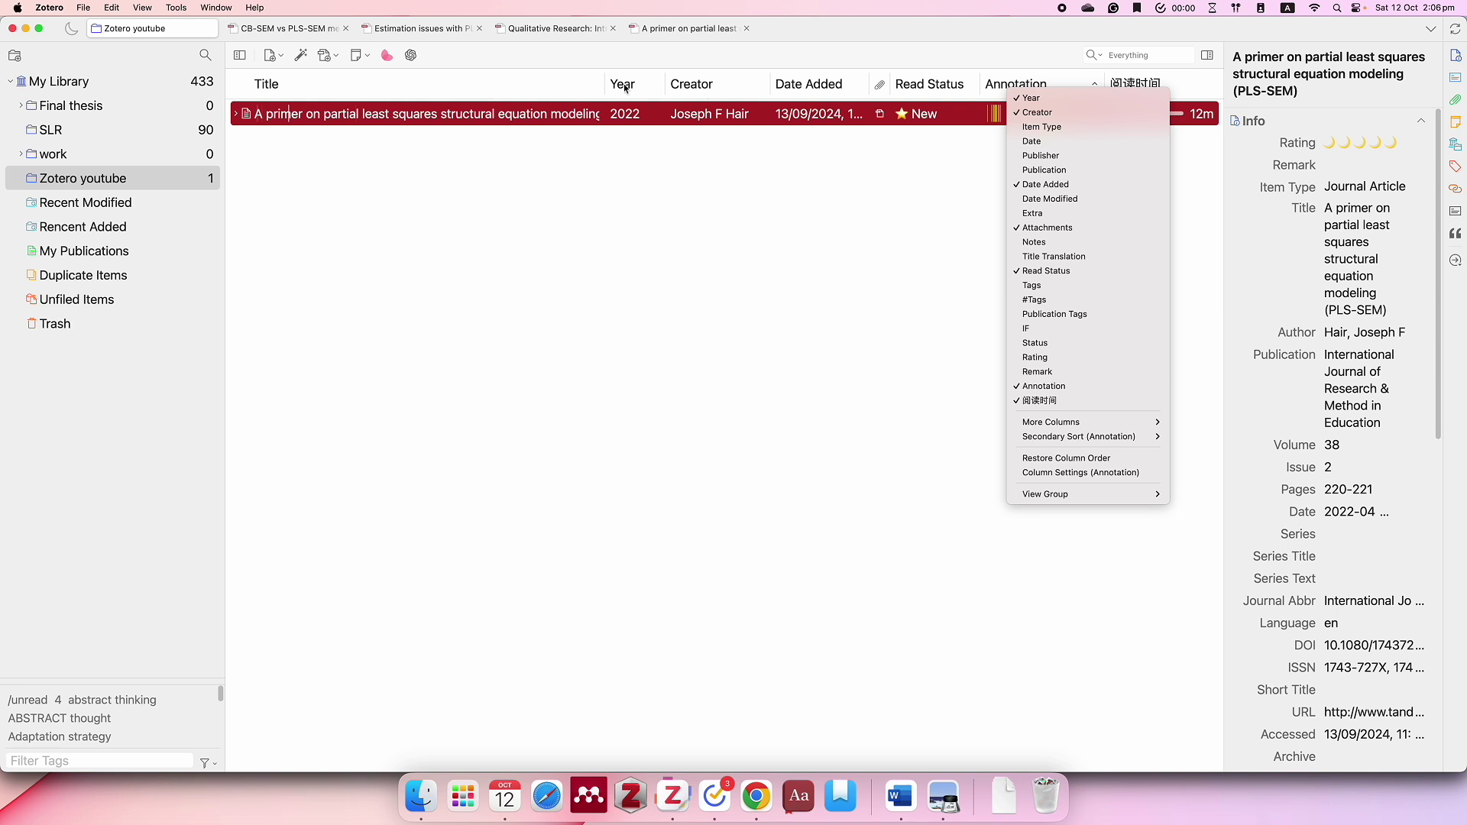
mouse_move(1133, 425)
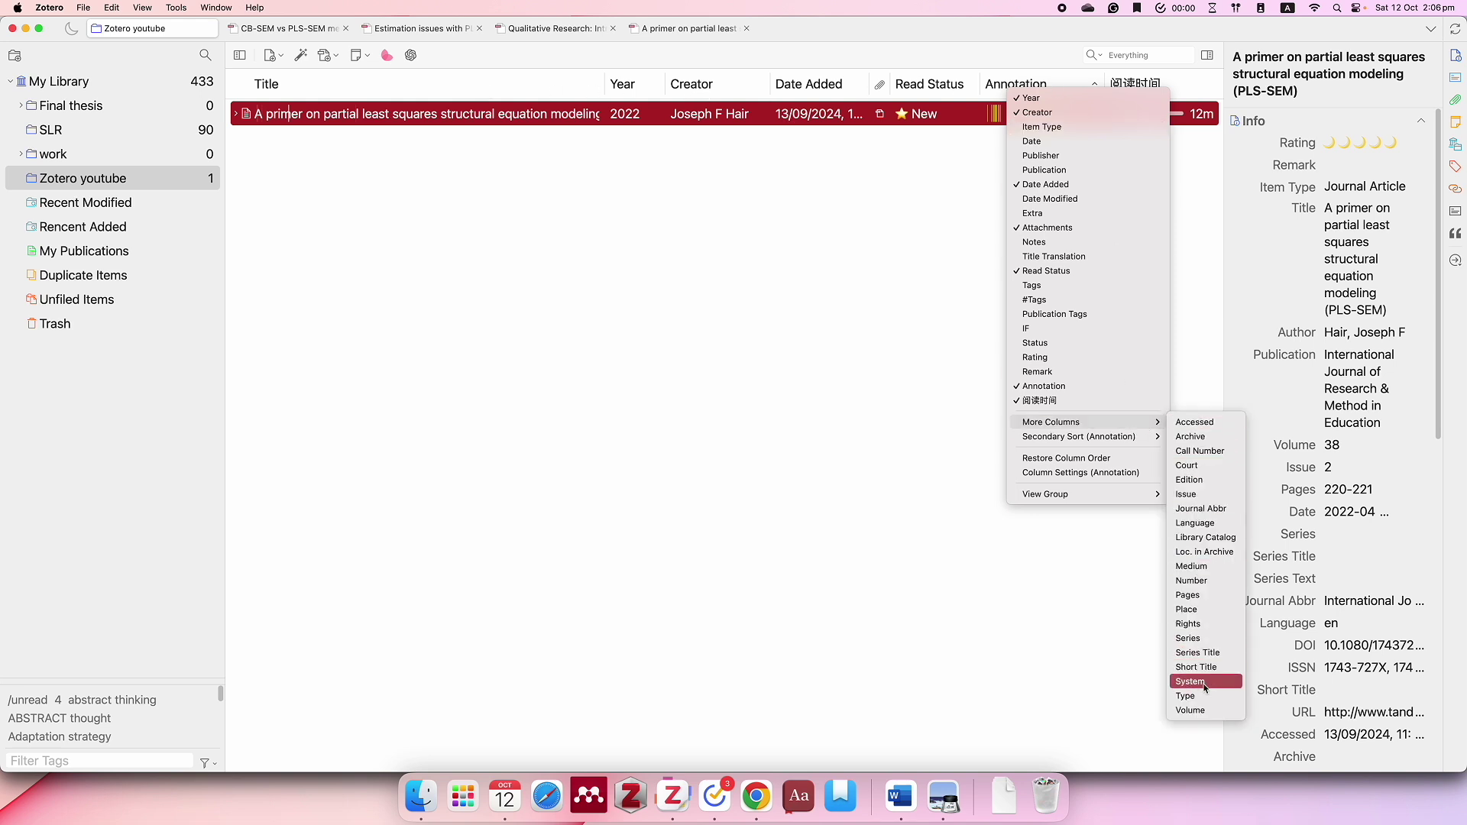
left_click(825, 337)
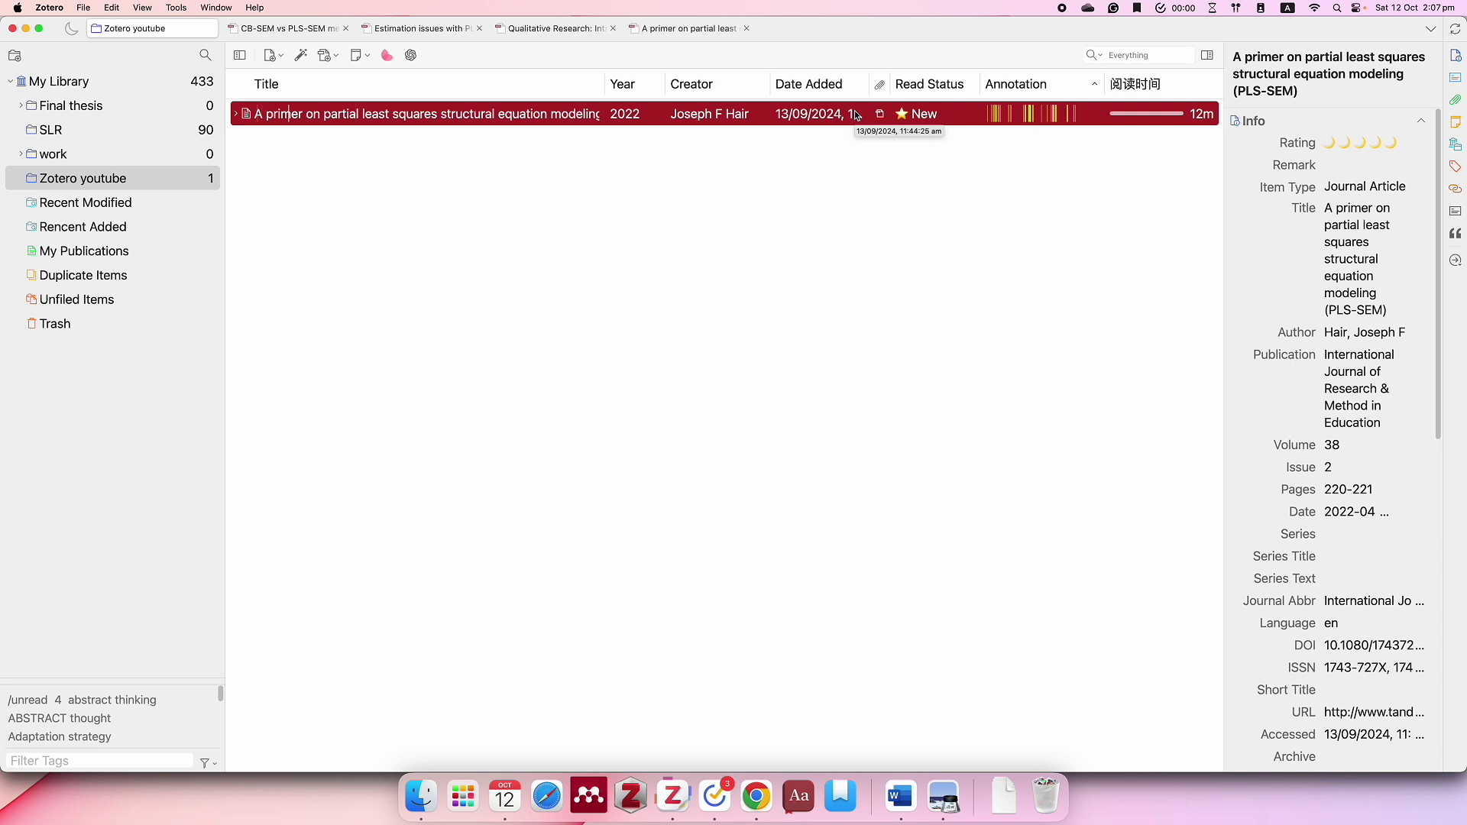
right_click(946, 96)
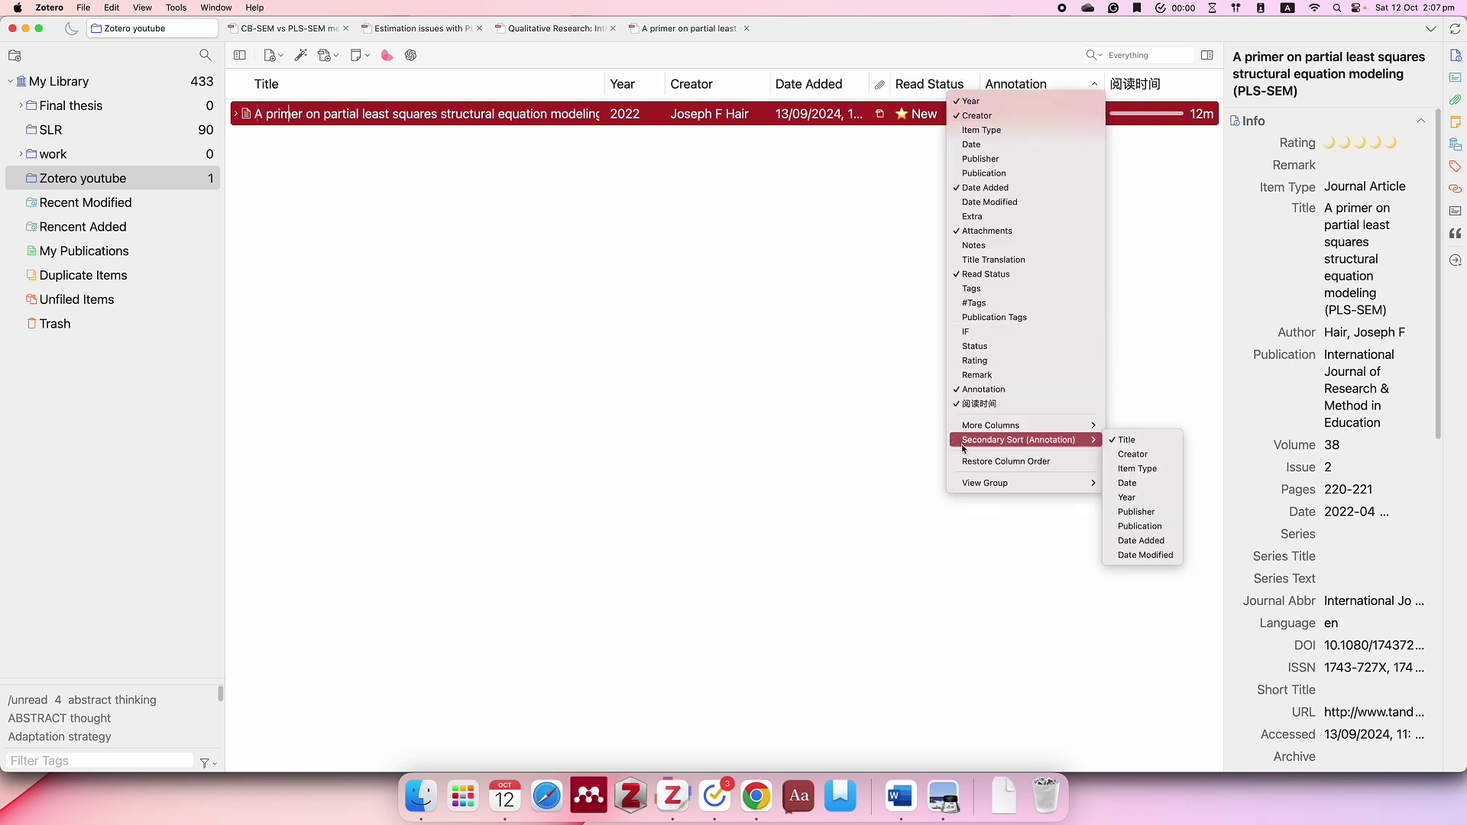
left_click(858, 421)
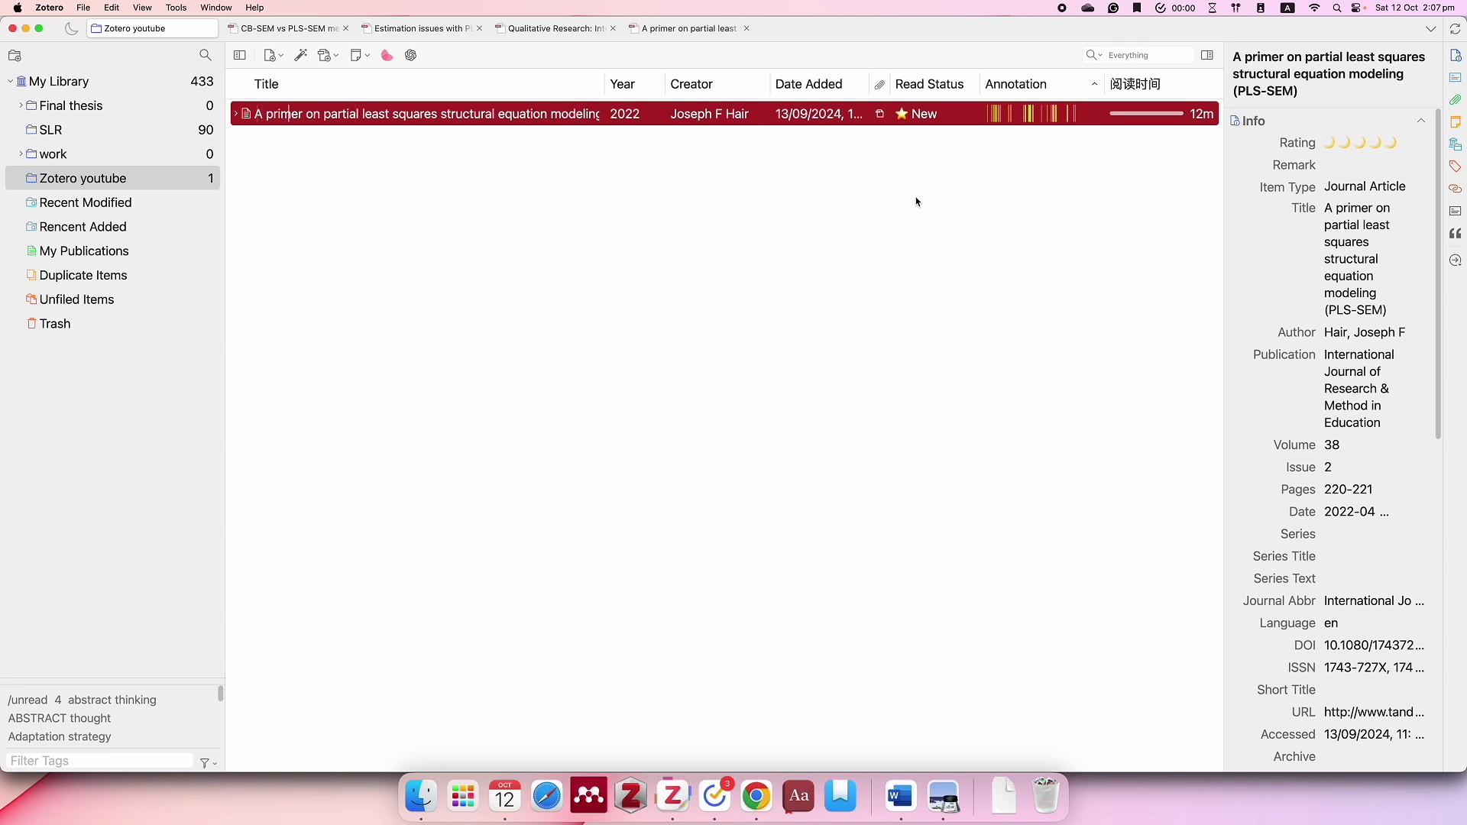
right_click(1029, 90)
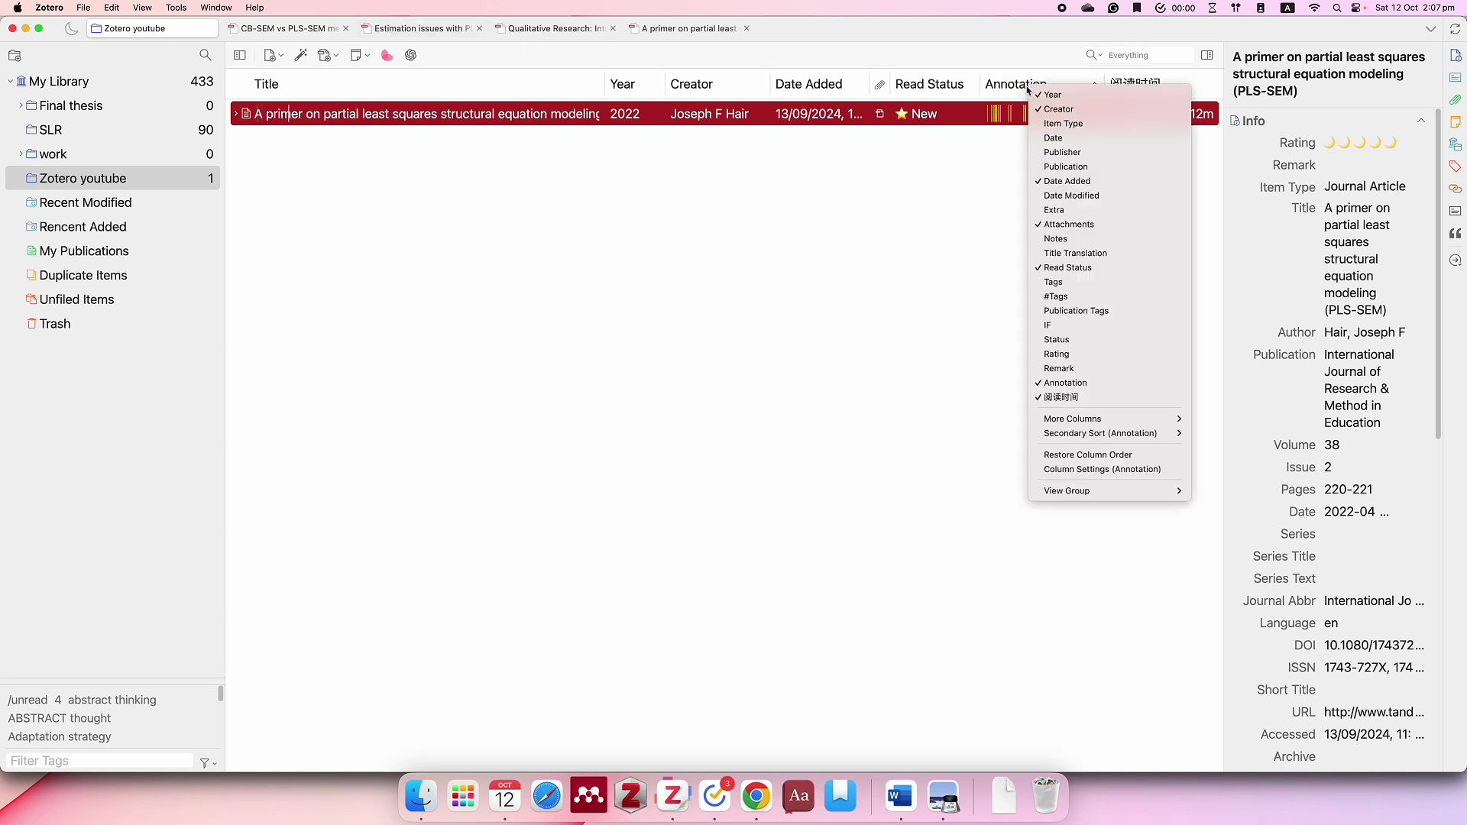
Set the Annotation column's colour-bar opacity to maximum, then briefly view the PDF and return.
left_click(1117, 470)
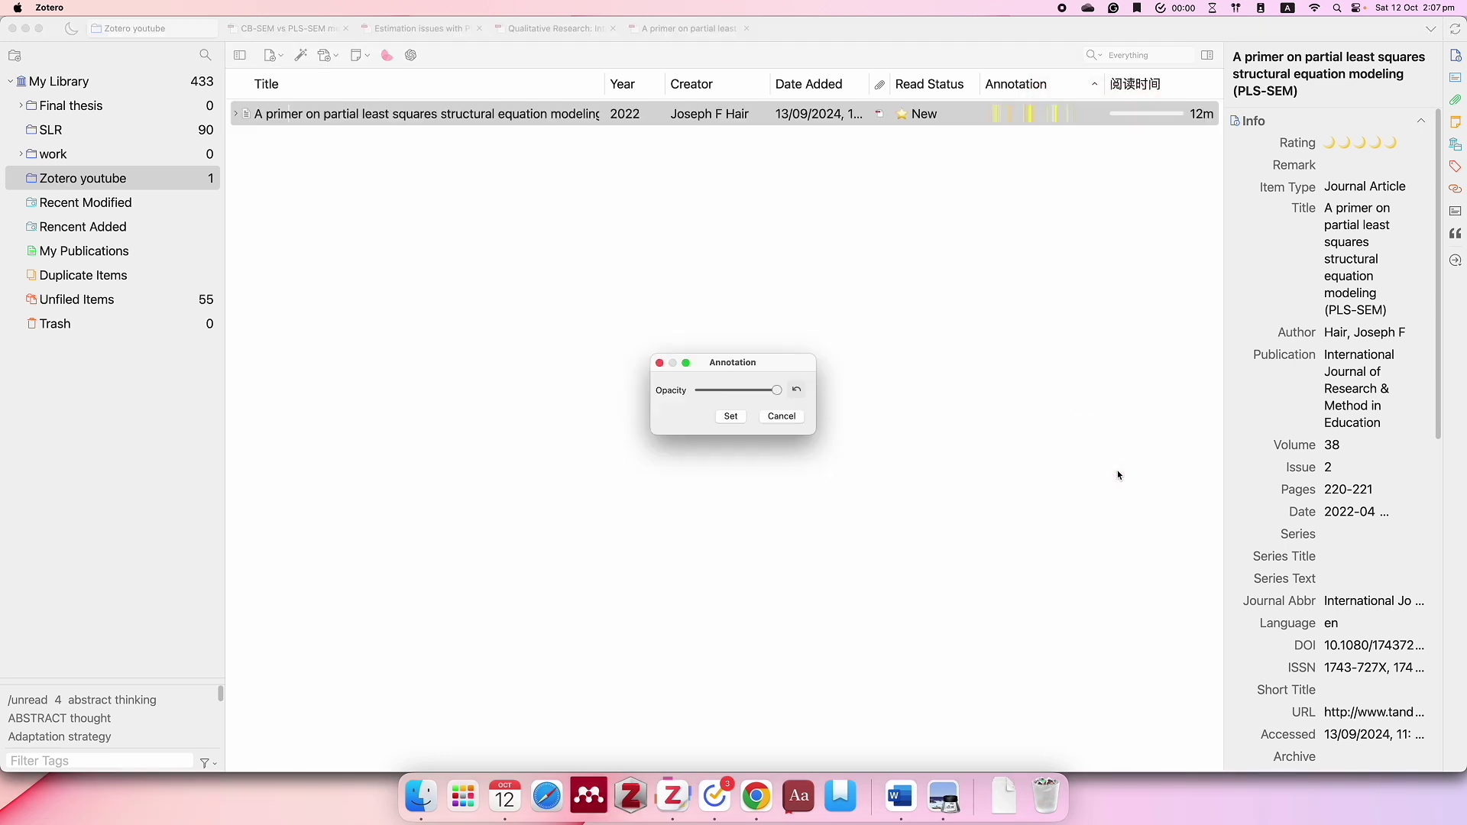
left_click(778, 390)
left_click(731, 417)
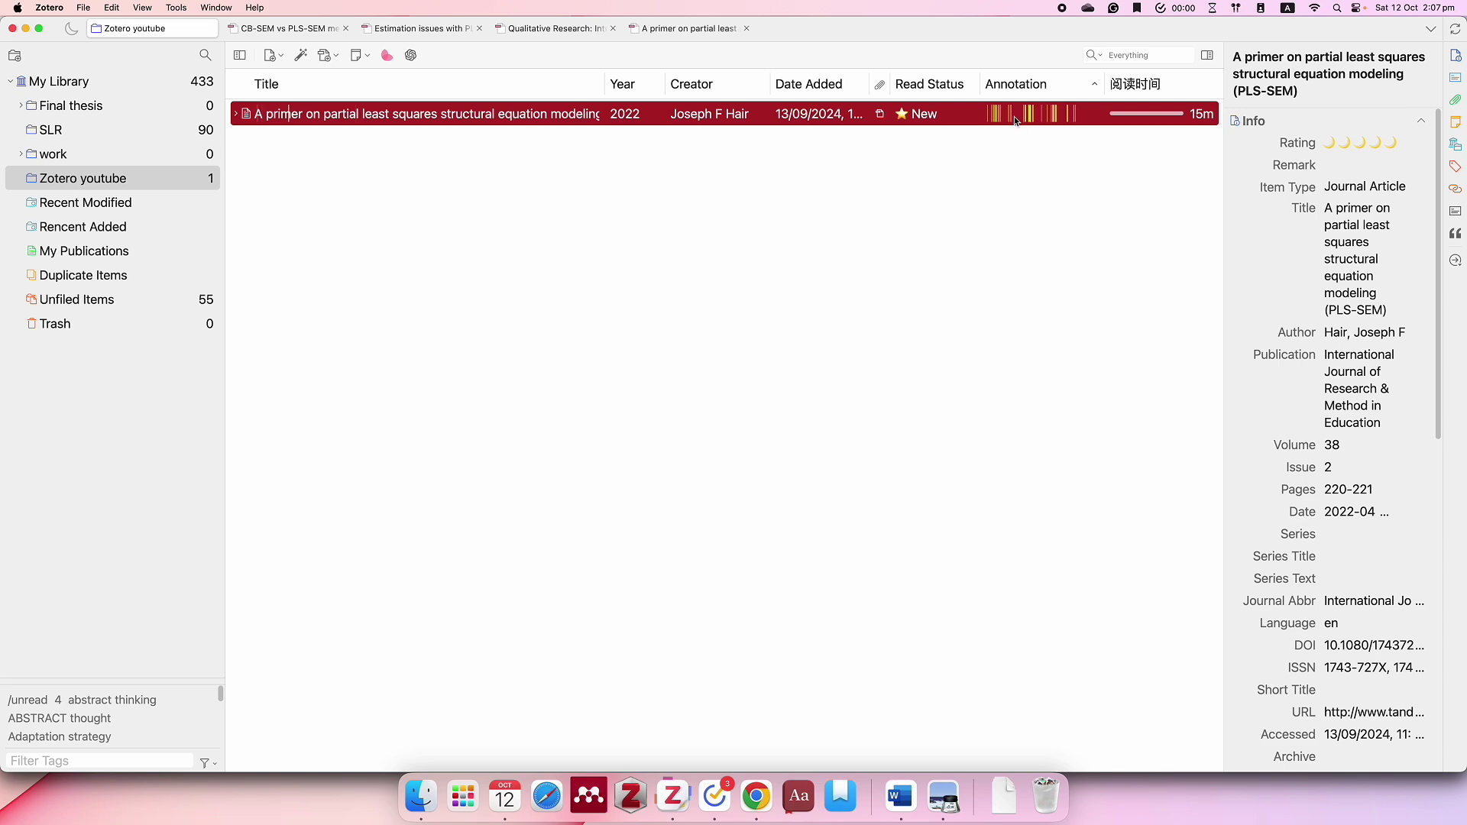
left_click(695, 31)
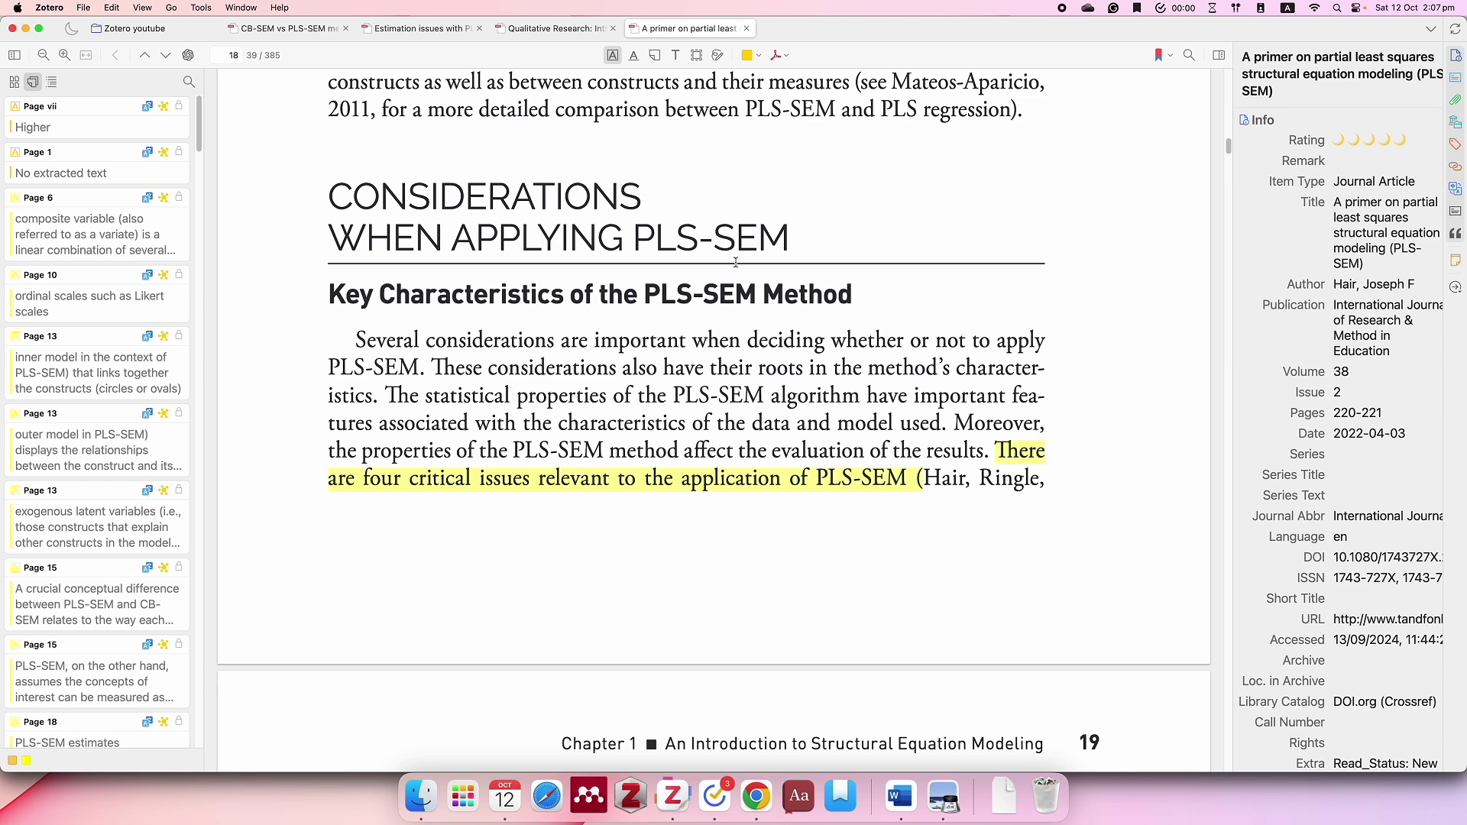
left_click(134, 29)
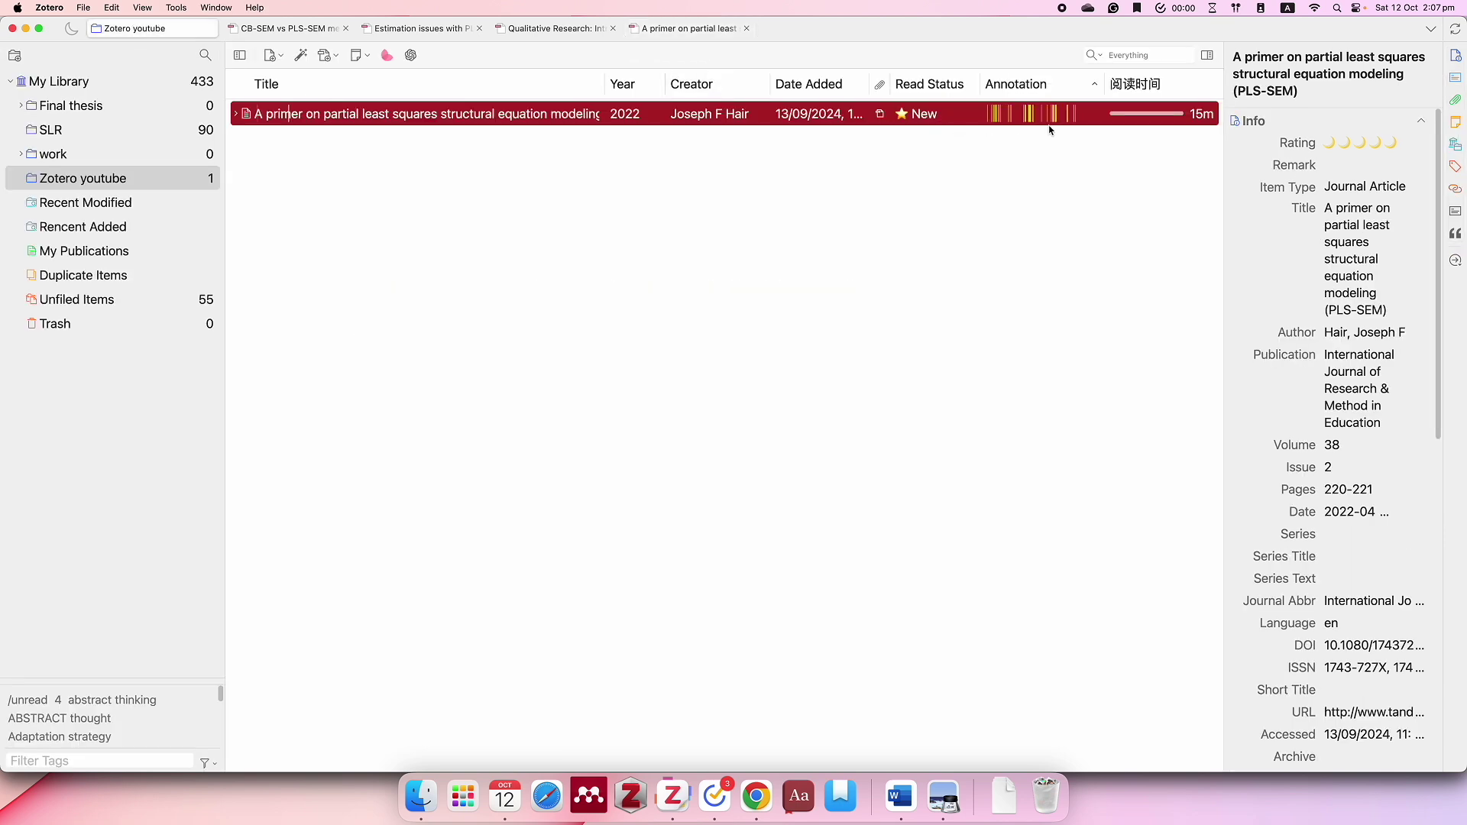